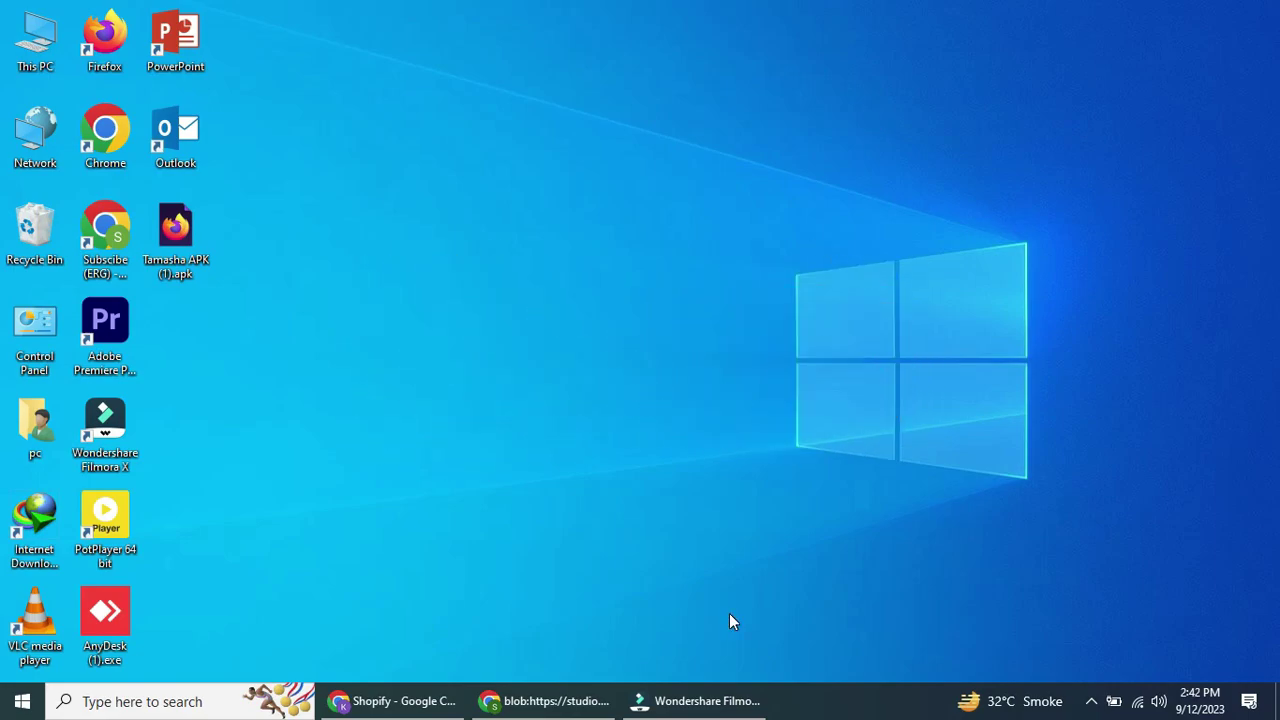
Go to Settings > Custom data > Products to list the three existing size chart metafield definitions
left_click(372, 711)
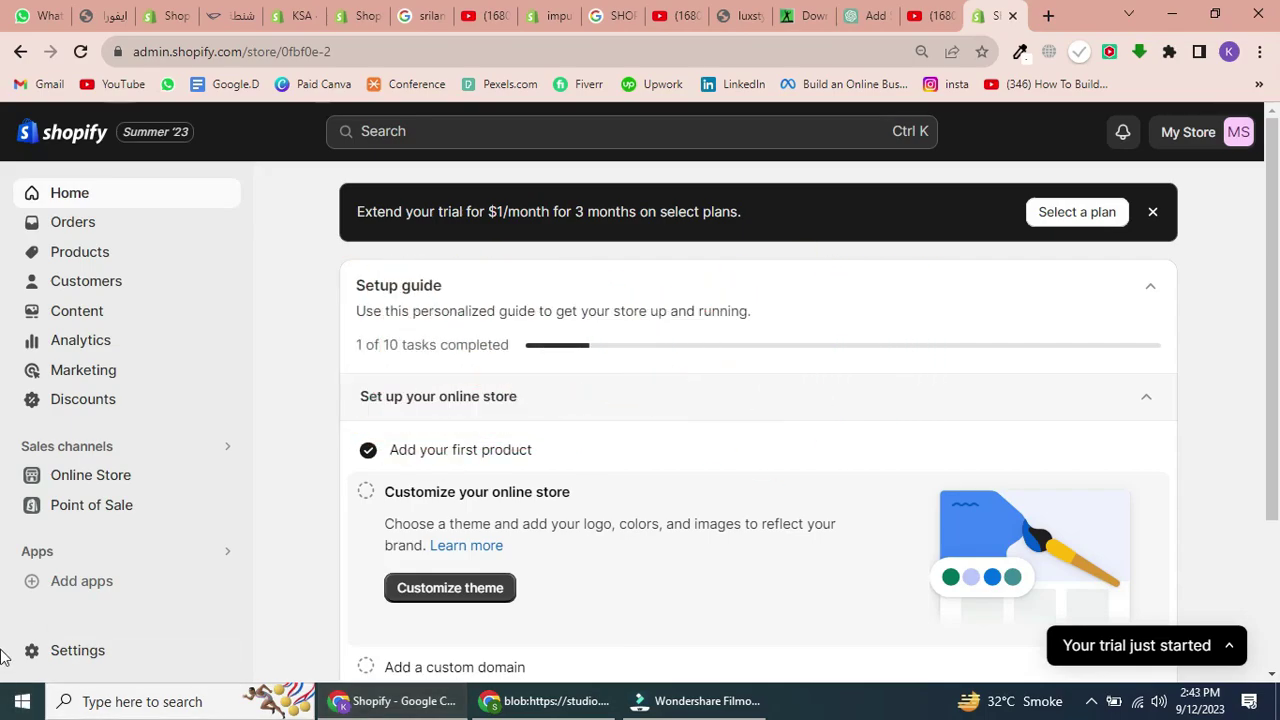
left_click(80, 651)
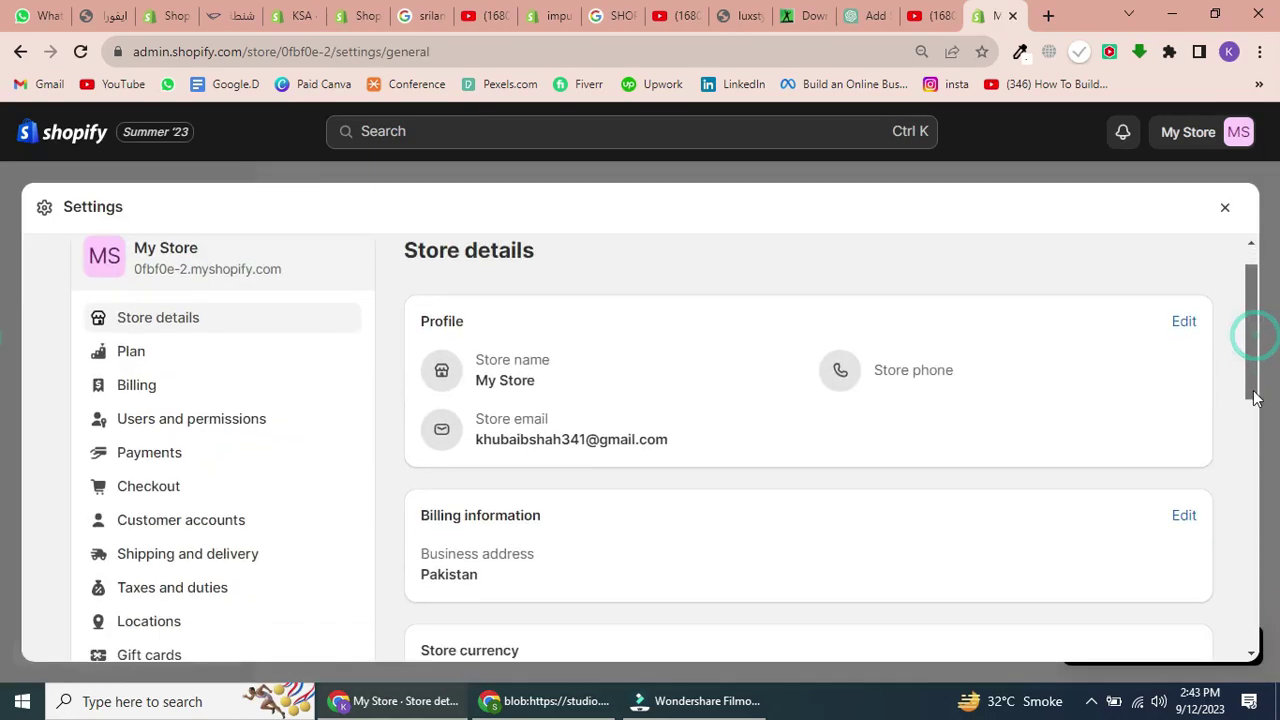
mouse_move(1251, 334)
left_mouse_down()
mouse_move(1256, 633)
mouse_move(1236, 540)
left_mouse_up()
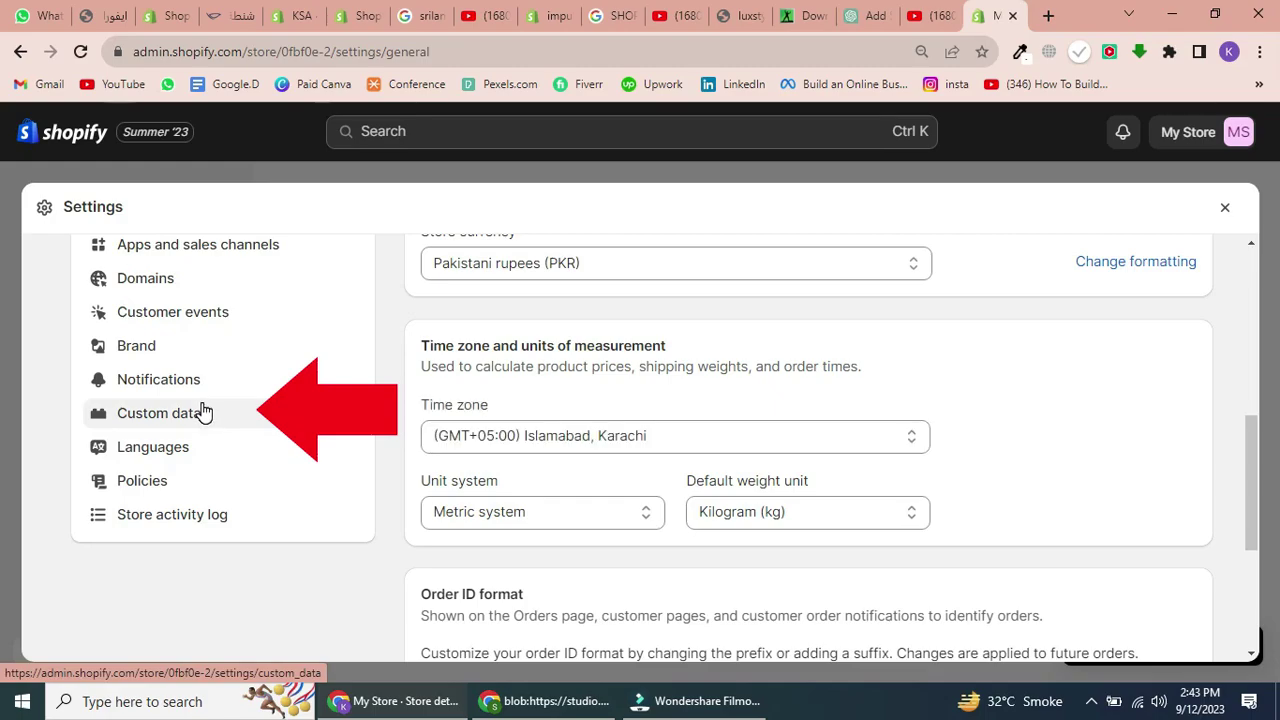
left_click(200, 410)
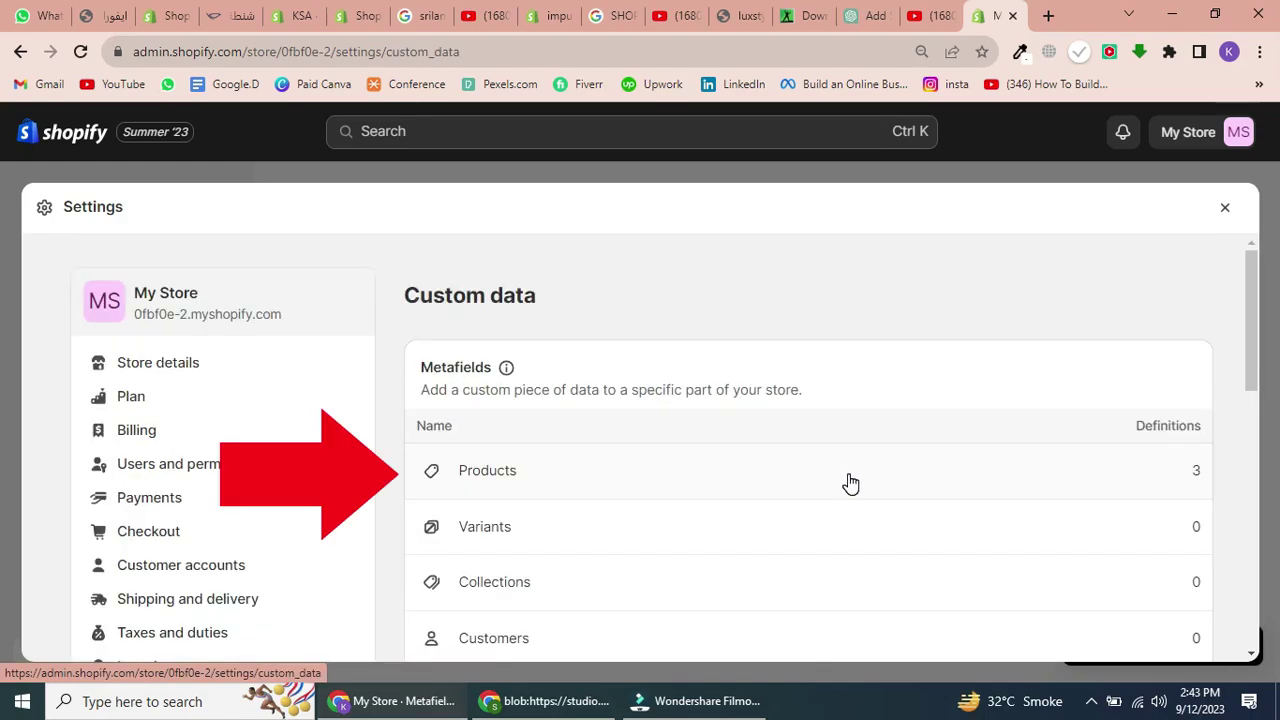
left_click(848, 478)
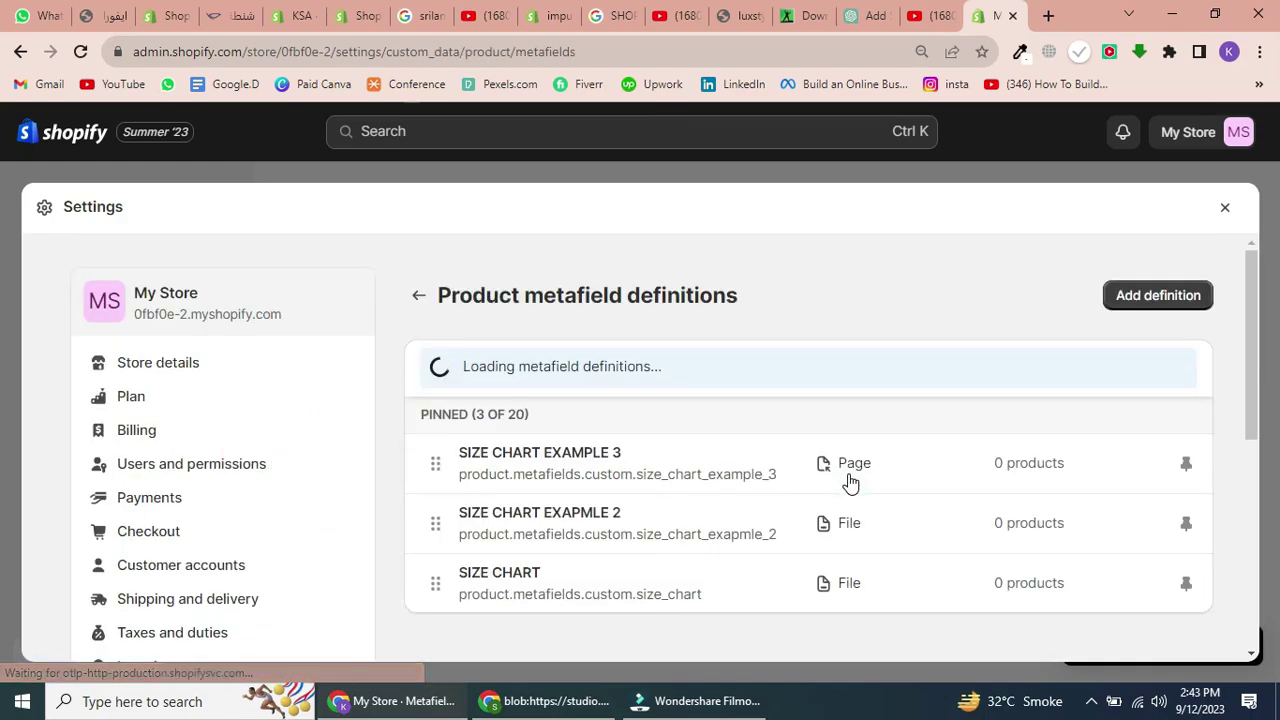
Add product metafield definition SIZECHART1 with type Page (one page), save it, and close Settings
left_click(1151, 297)
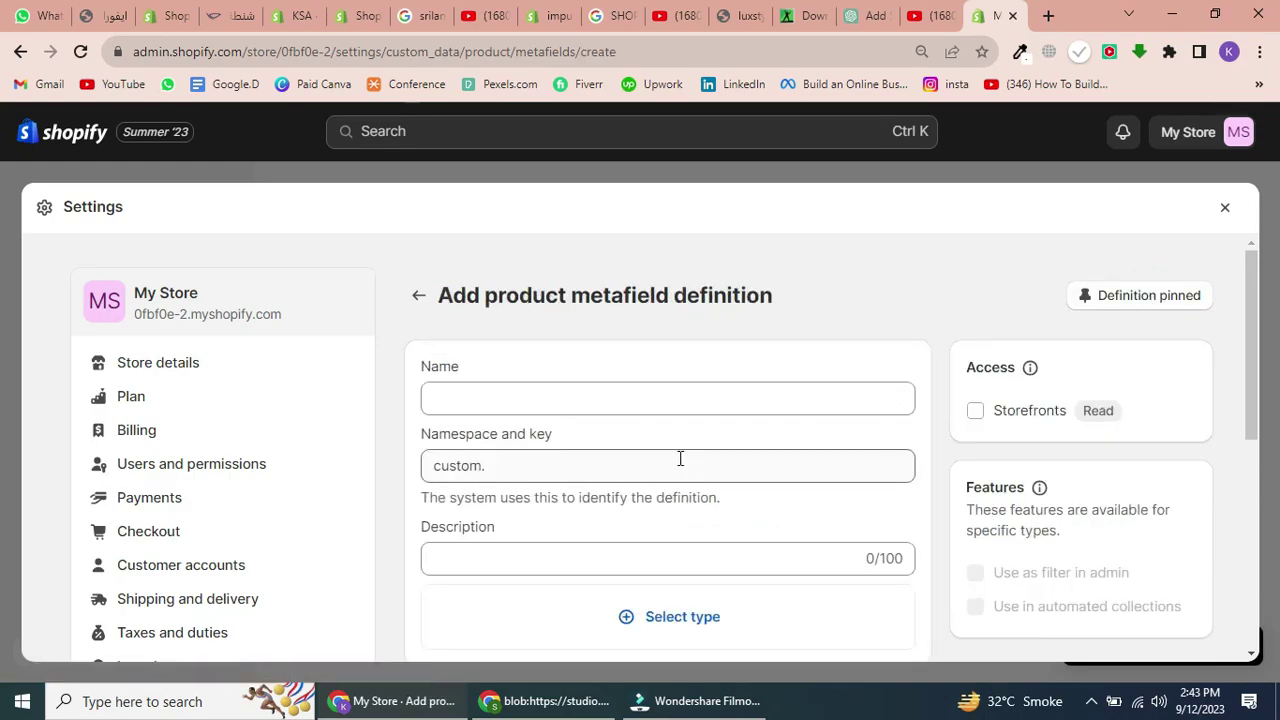
left_click(679, 399)
type("SIZECHA")
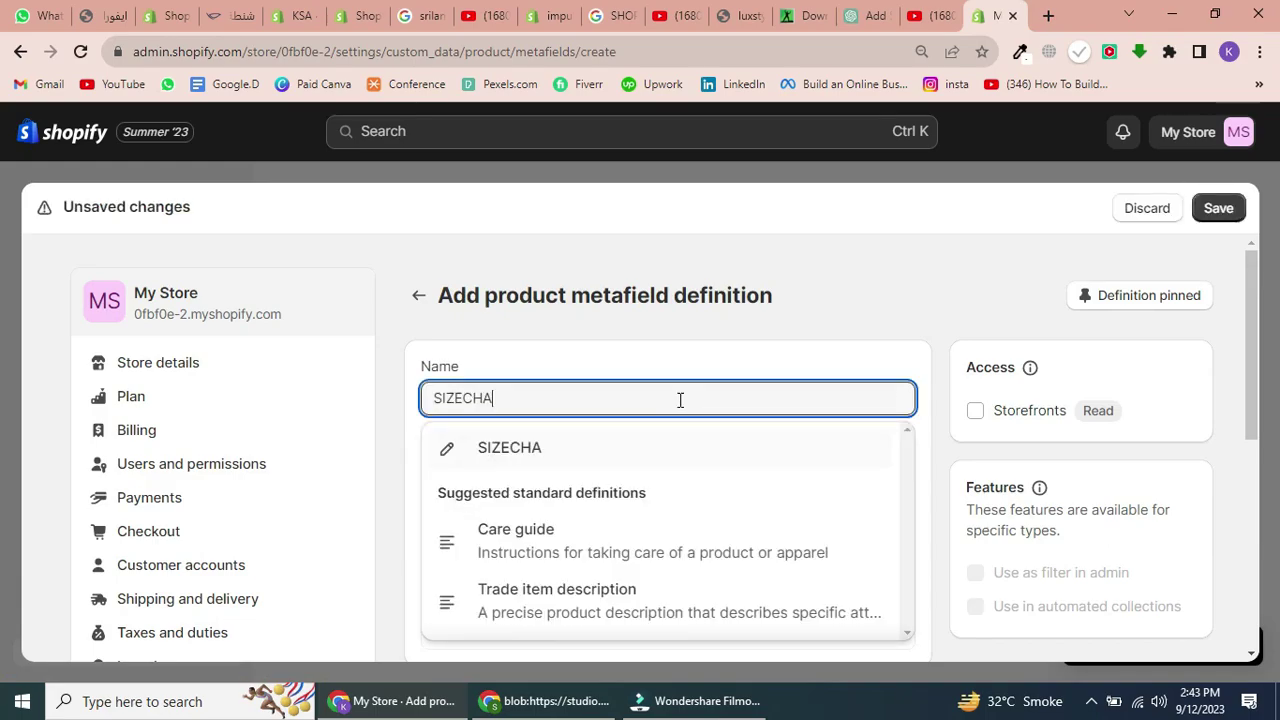
type("RT1")
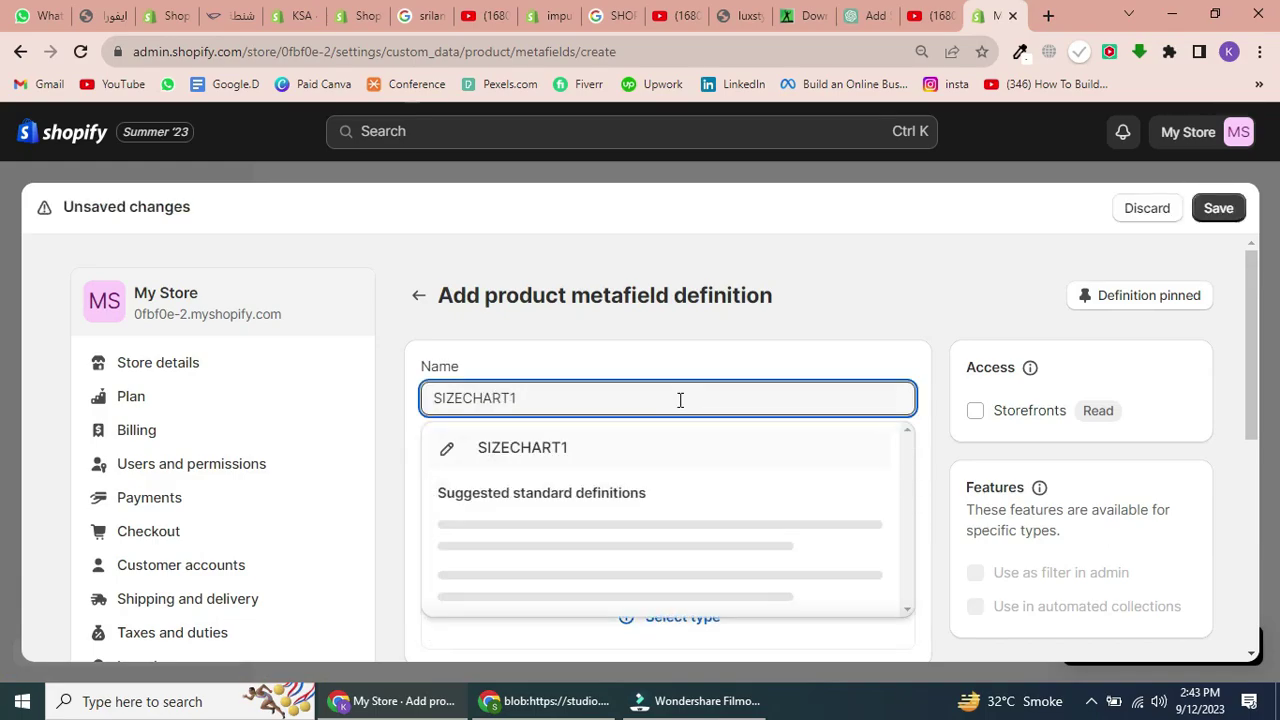
left_click(670, 442)
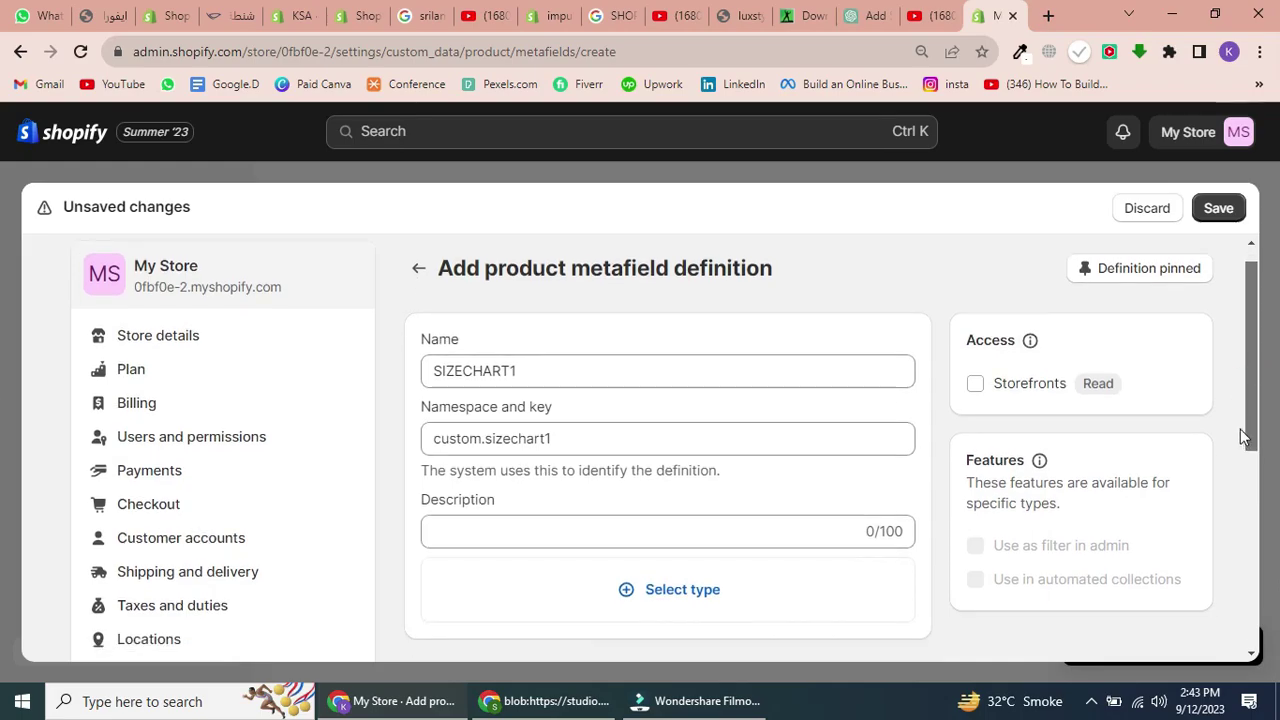
left_click_drag(1240, 429, 1217, 486)
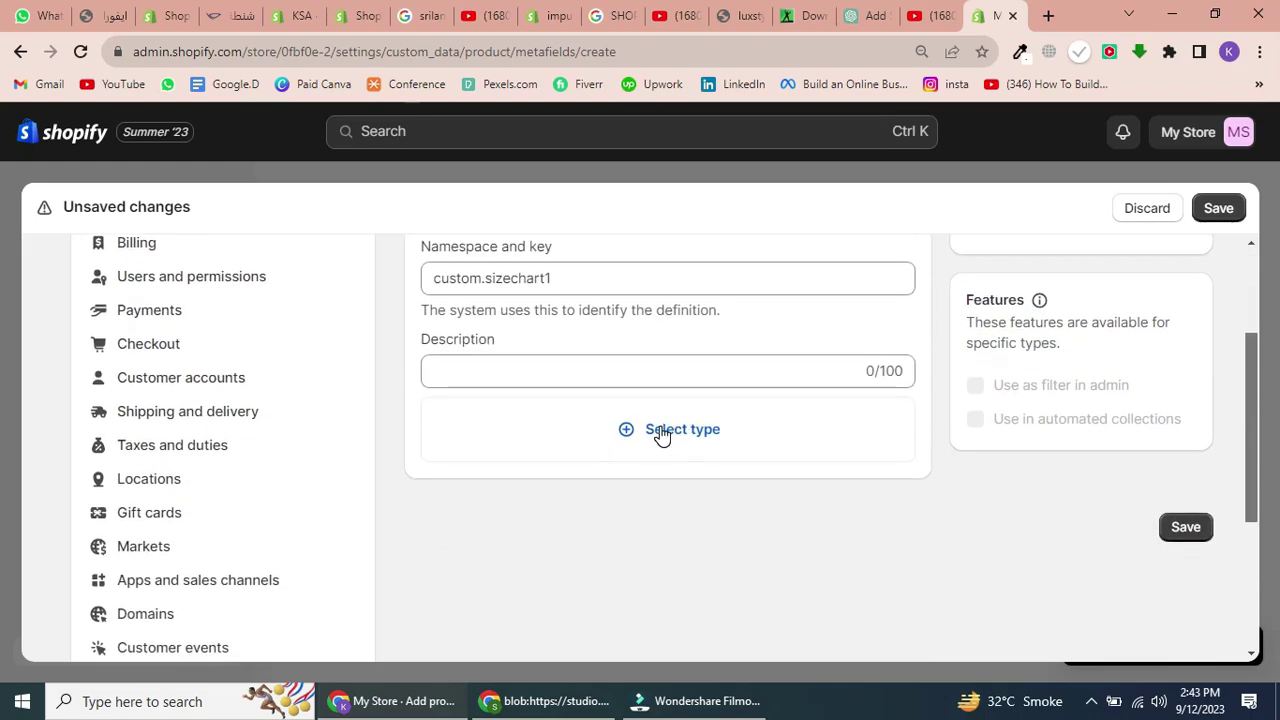
left_click(660, 435)
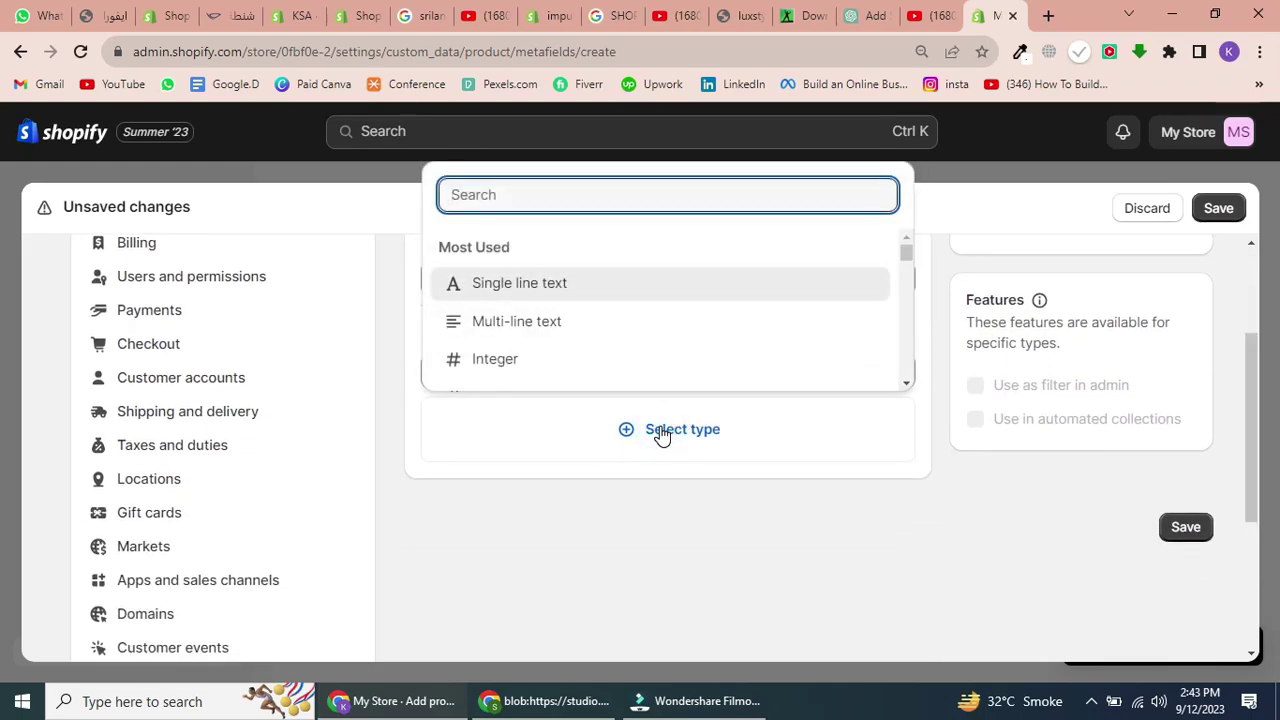
left_click_drag(908, 248, 908, 347)
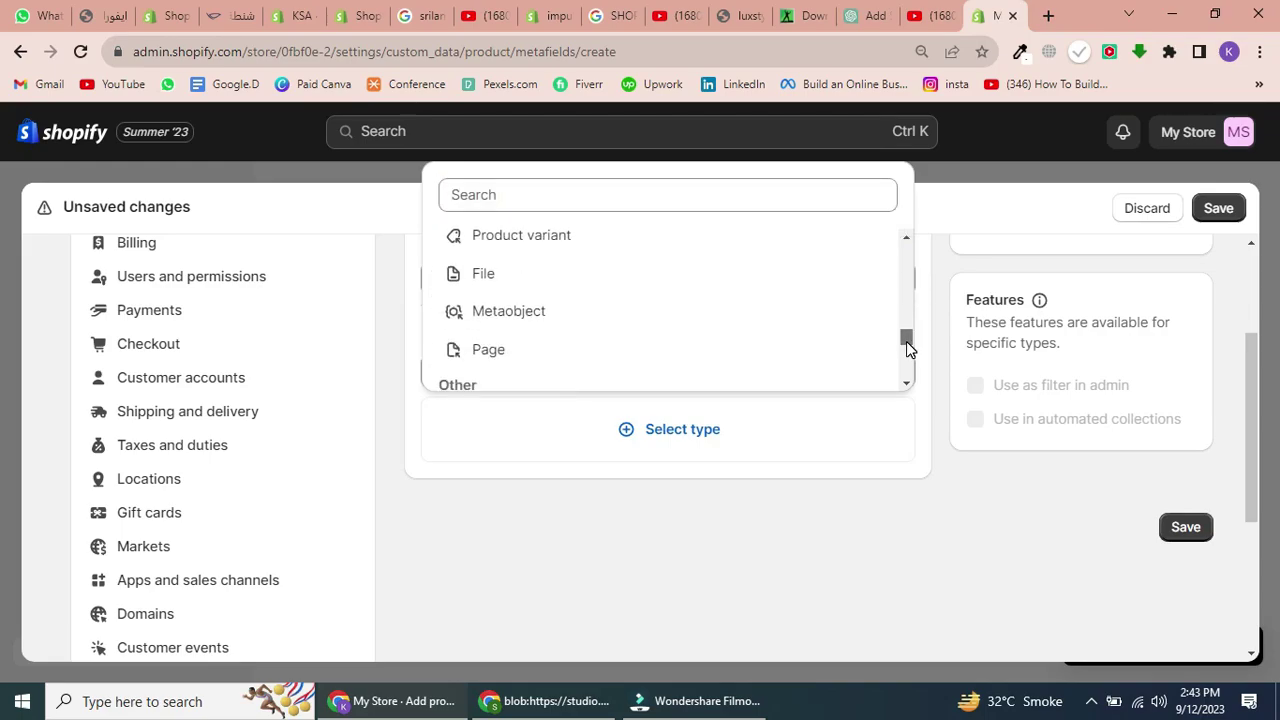
left_click(625, 349)
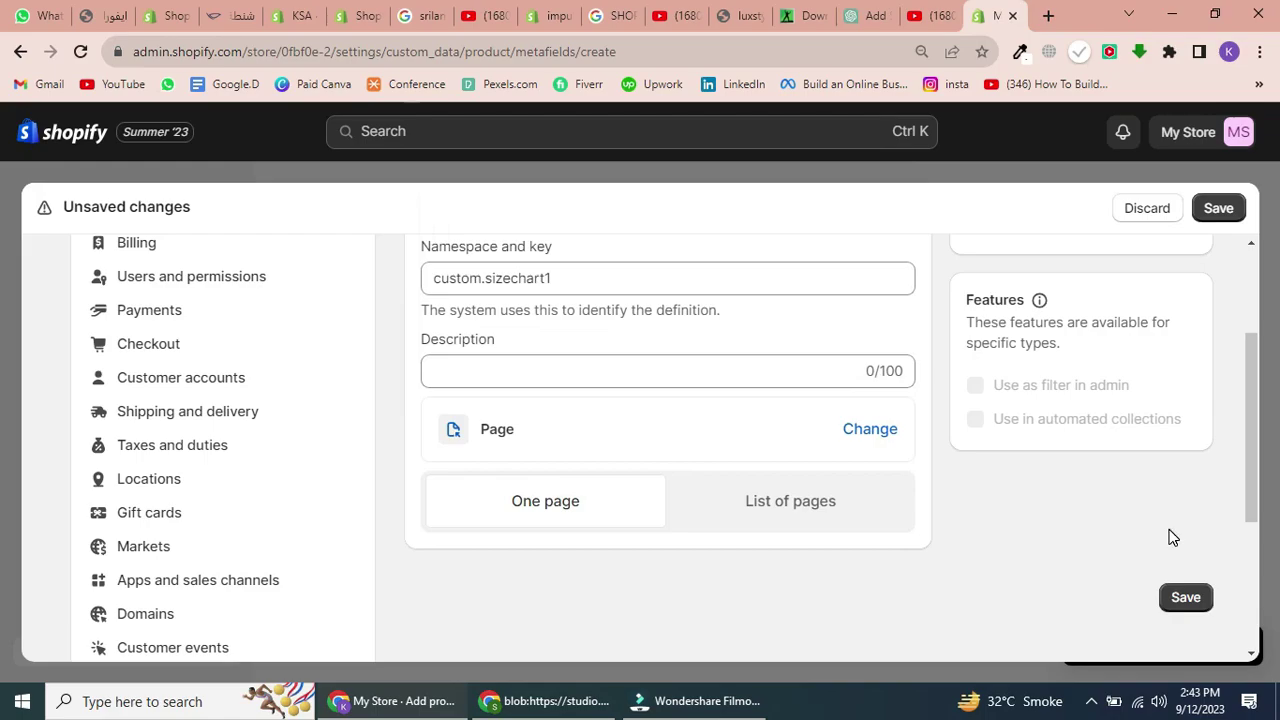
left_click(1219, 210)
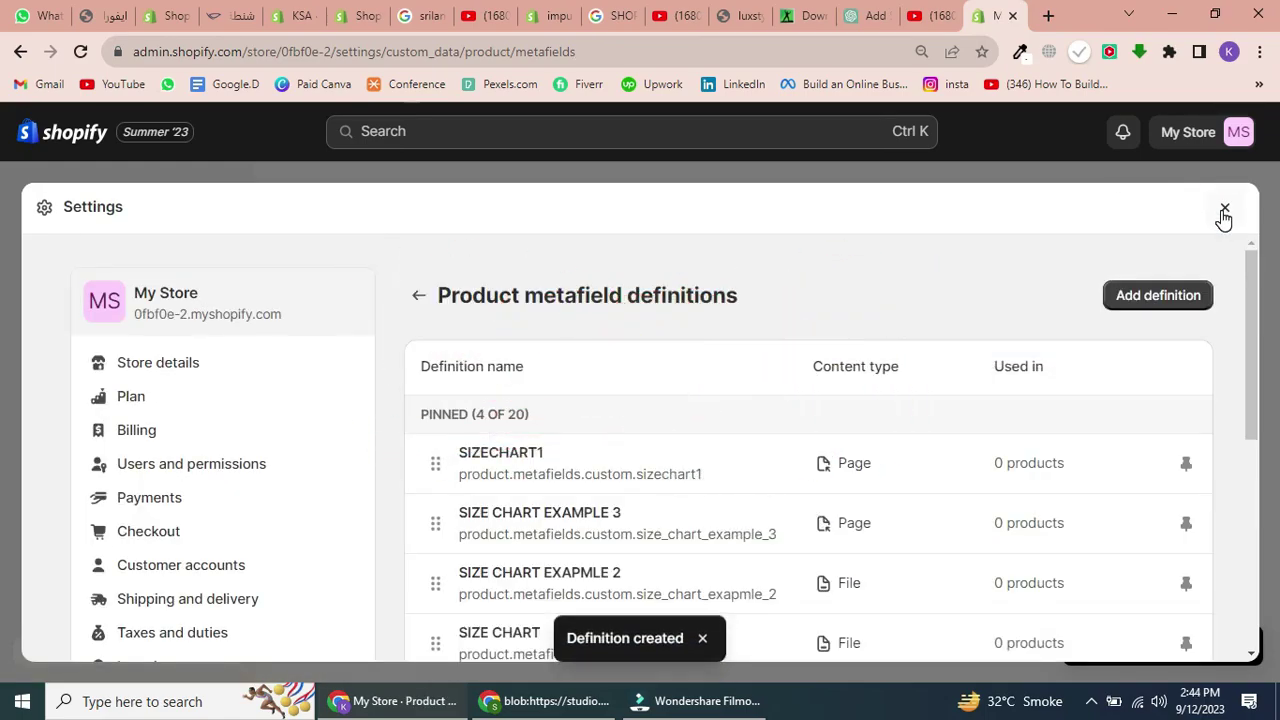
left_click(1220, 208)
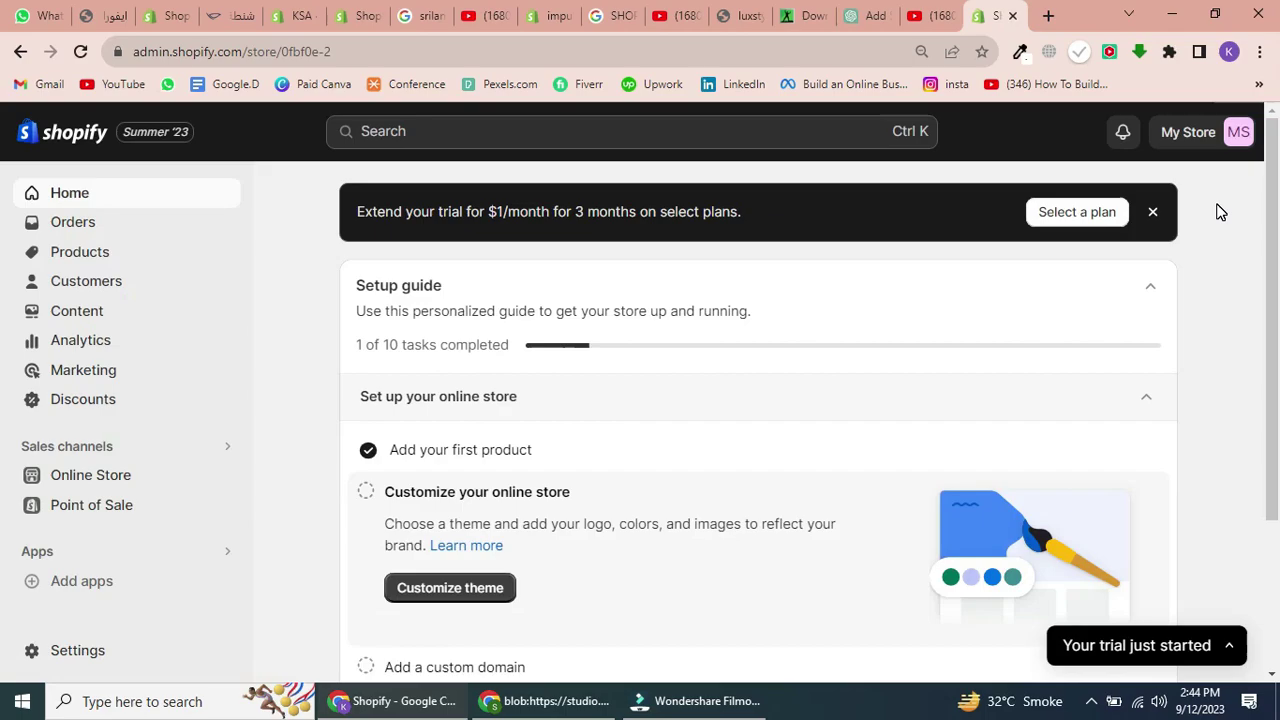
Go to Online Store > Pages
left_click(120, 478)
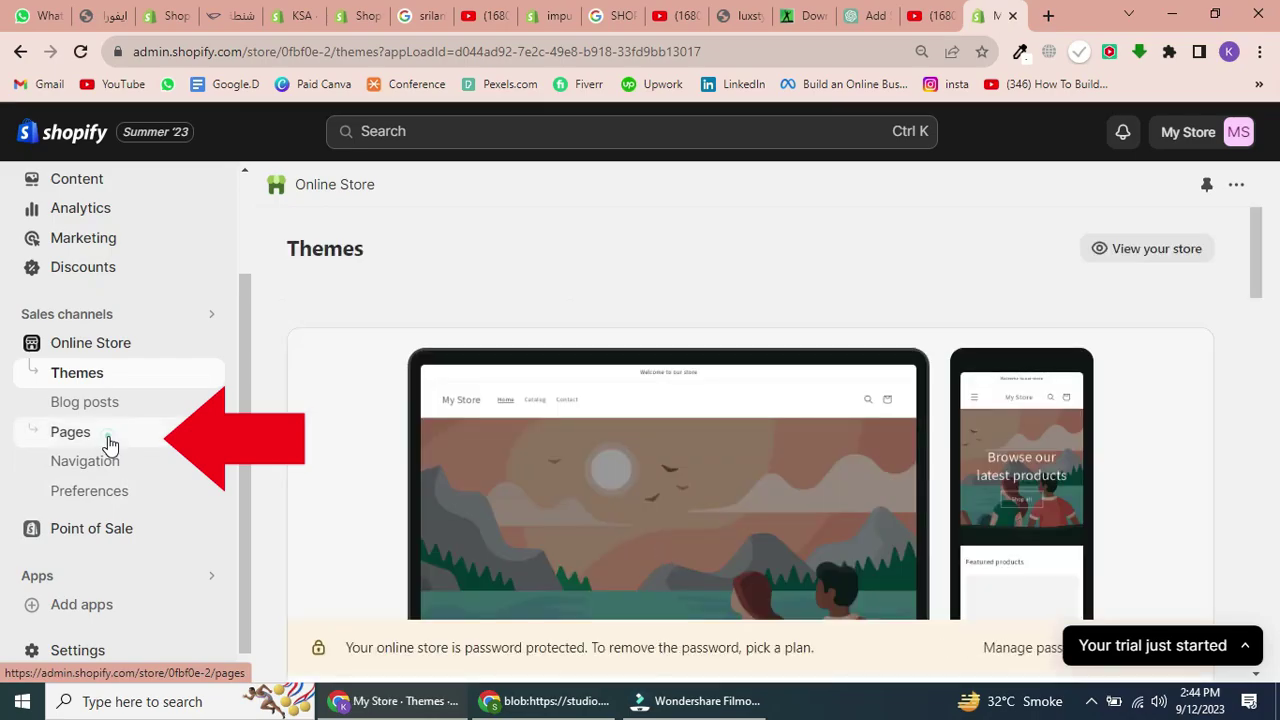
left_click(110, 440)
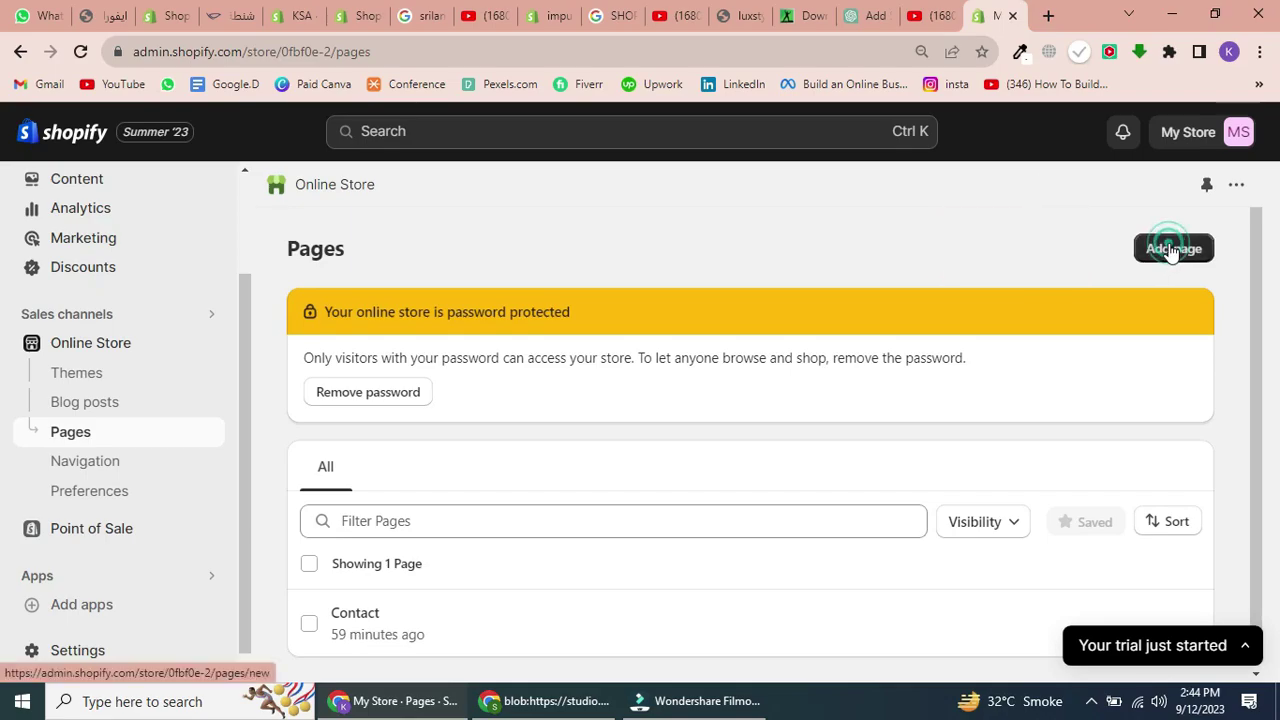
Start a new page titled SIZE CHART and insert the uploaded size chart image
left_click(1171, 250)
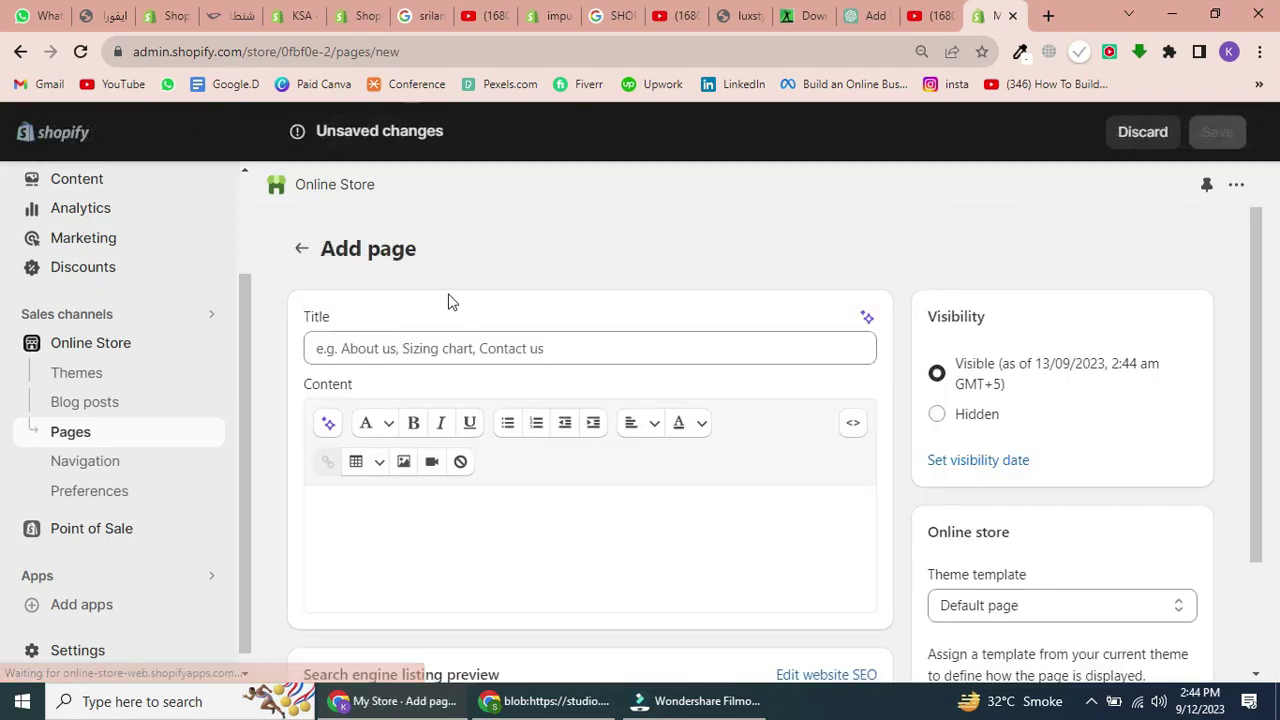
left_click(437, 337)
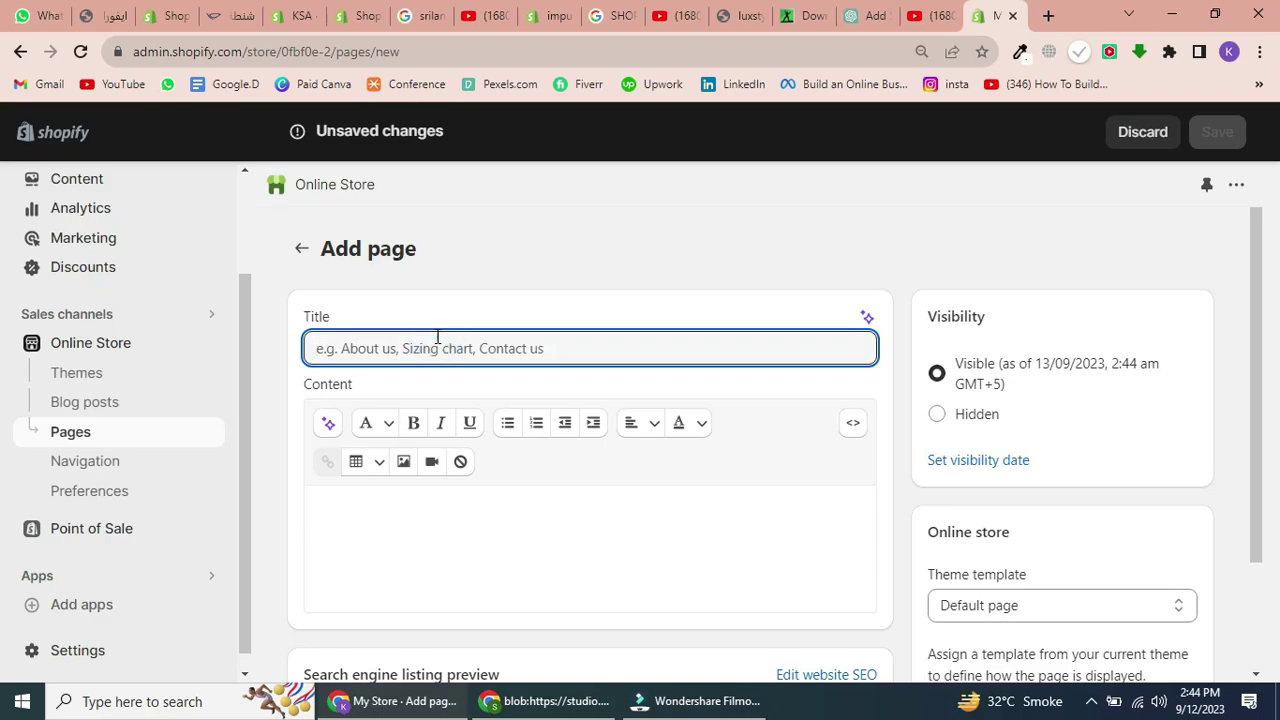
type("SIZE CHA")
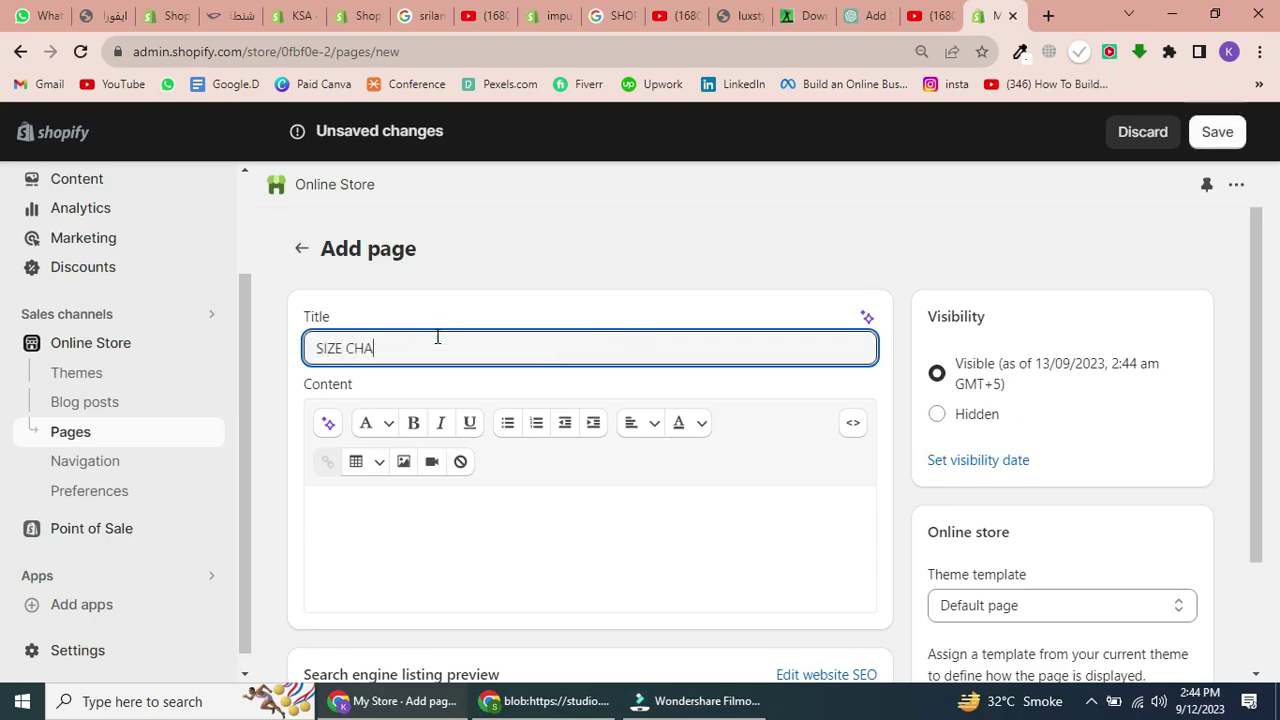
type("T")
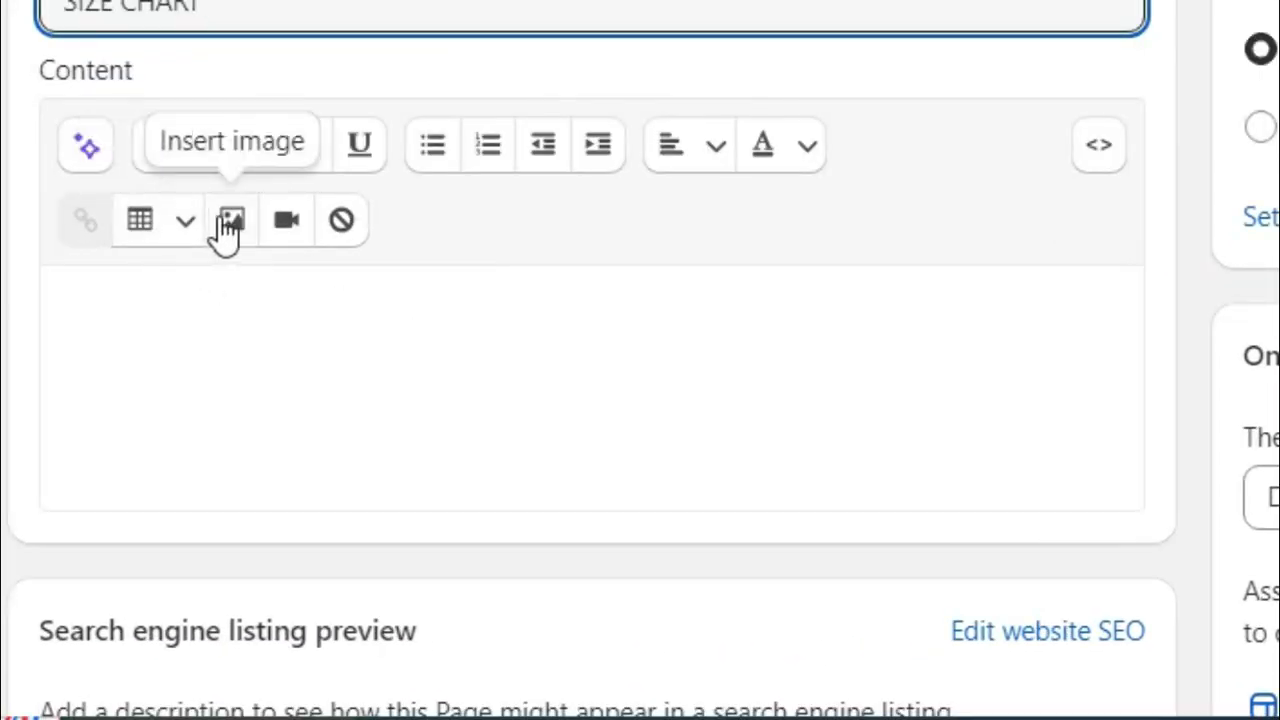
left_click(231, 224)
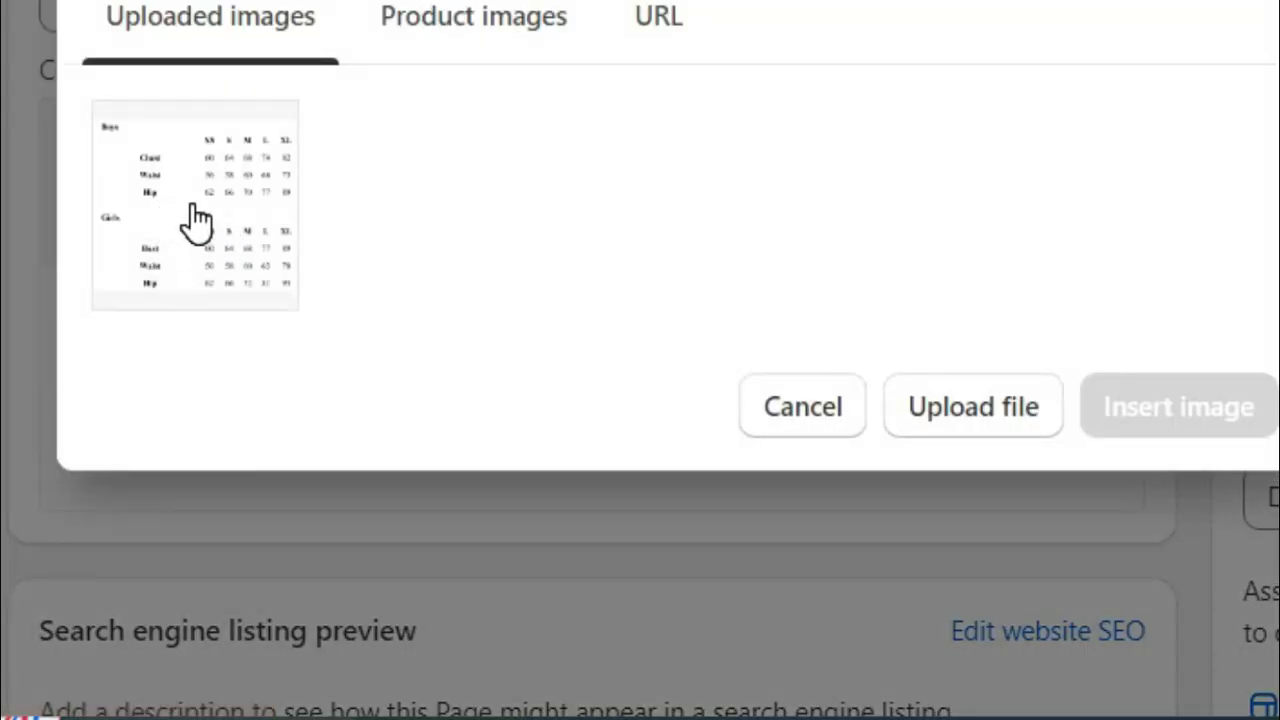
left_click(195, 215)
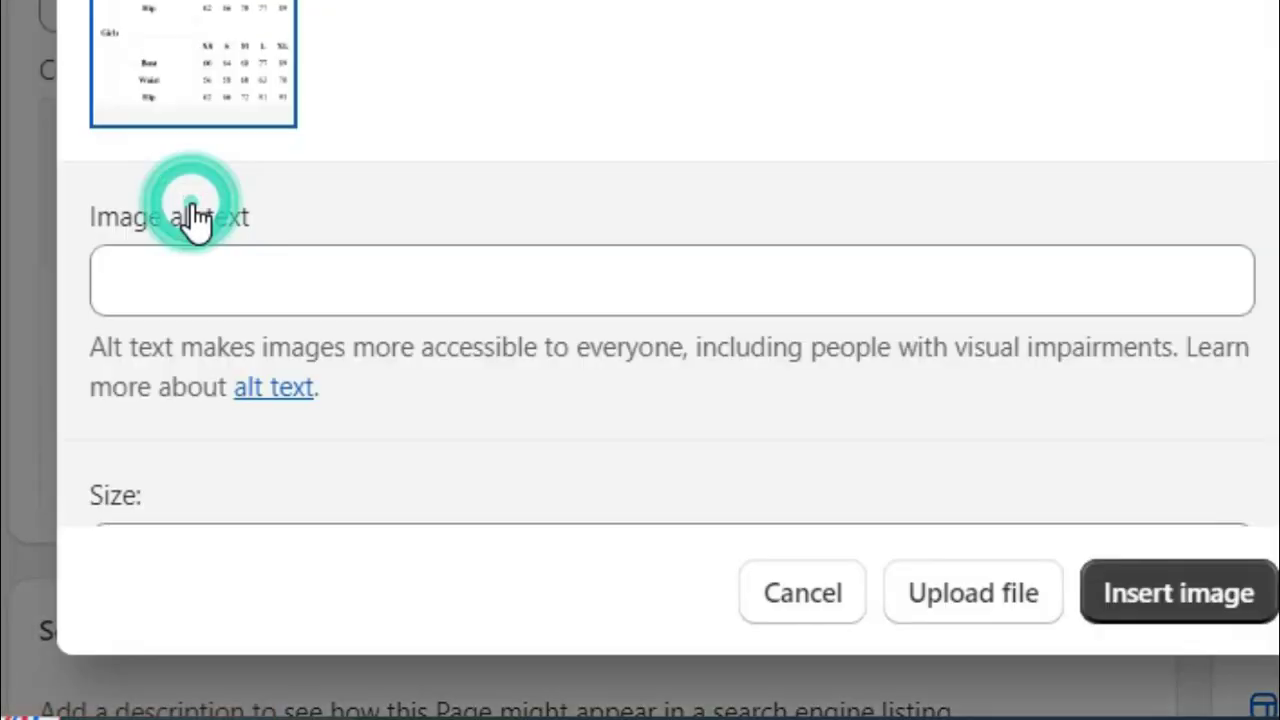
left_click(1168, 608)
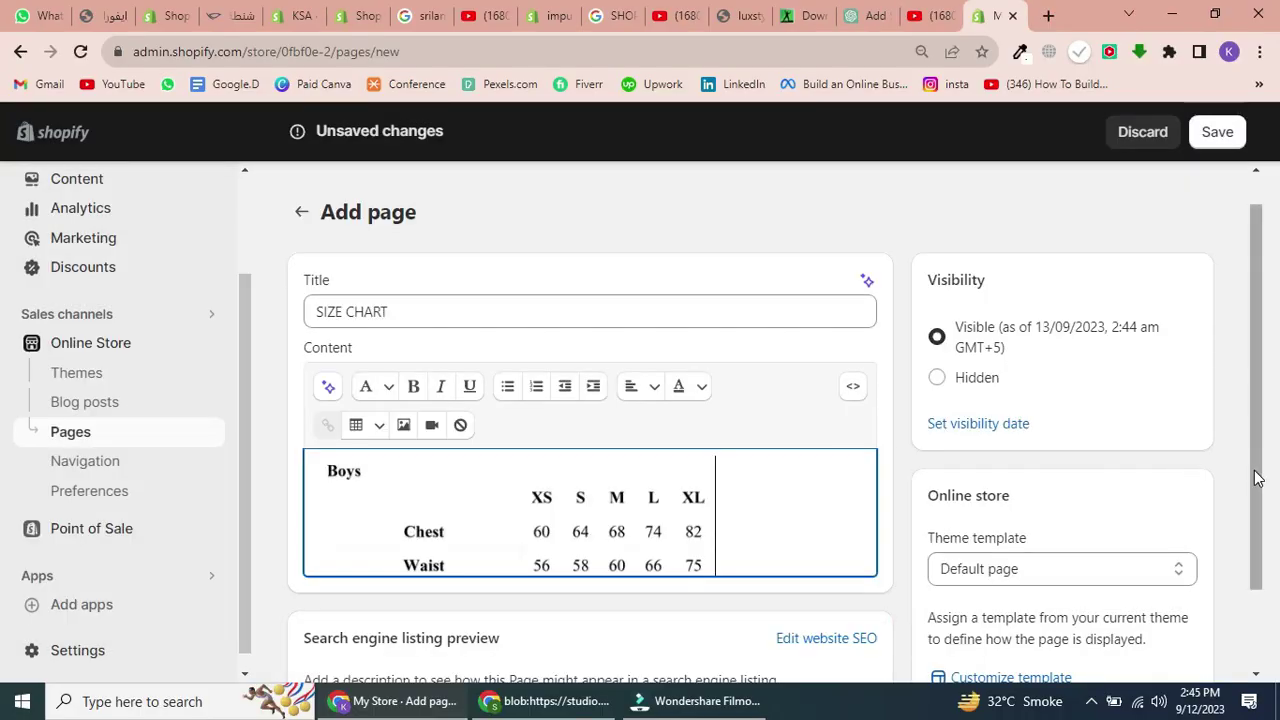
Save the SIZE CHART page, dismiss the trial popup, and return to Home
scroll(1257, 563, "down", 2)
scroll(1257, 563, "up", 5)
left_click(1212, 140)
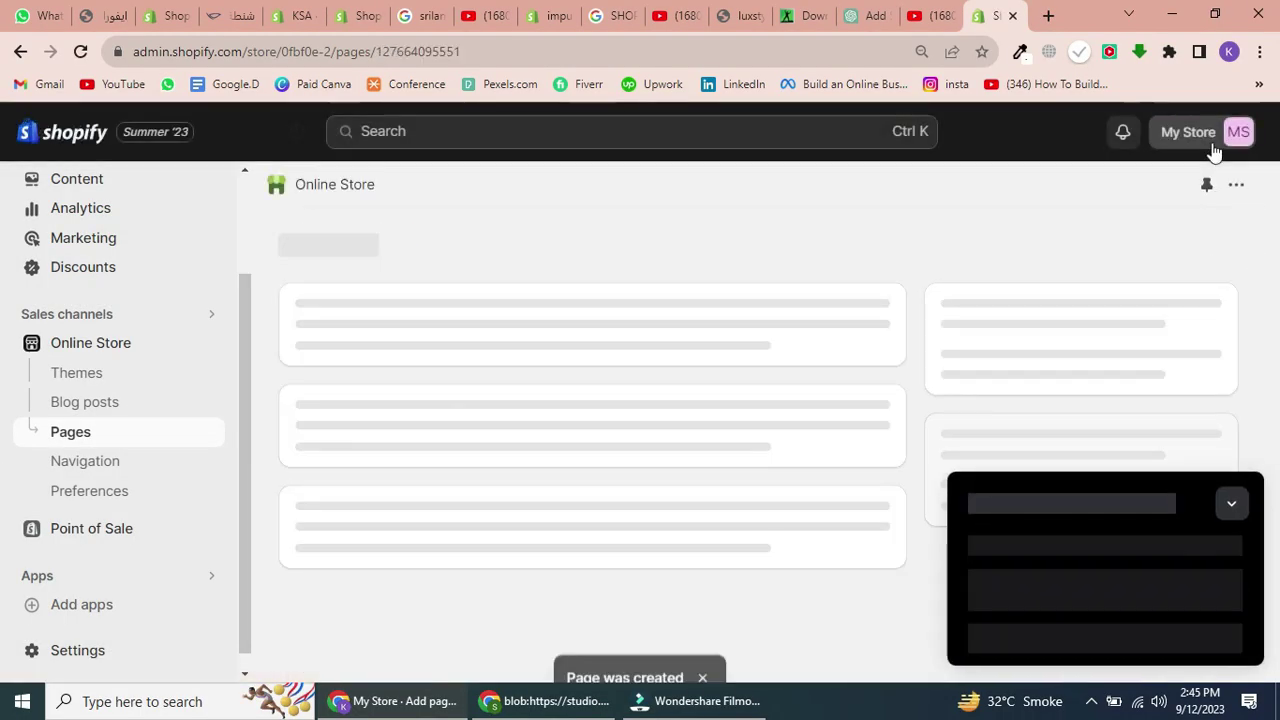
left_click(1230, 505)
left_click(109, 203)
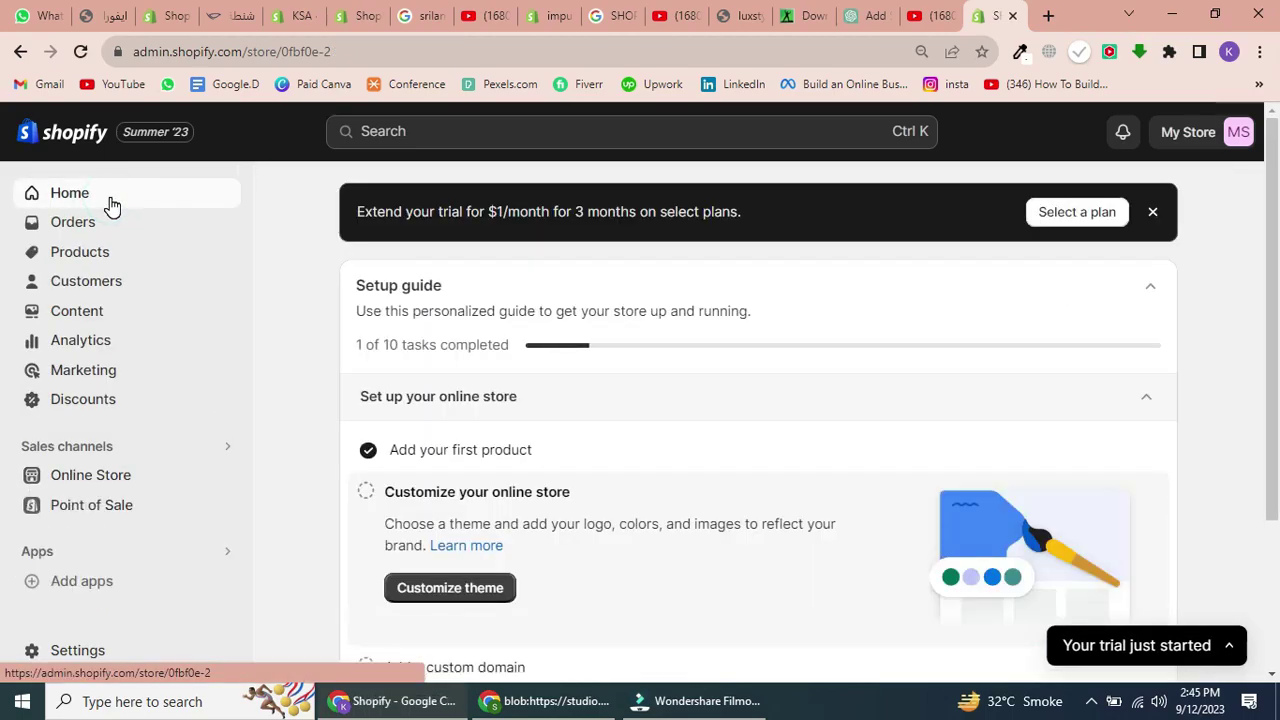
mouse_move(90, 475)
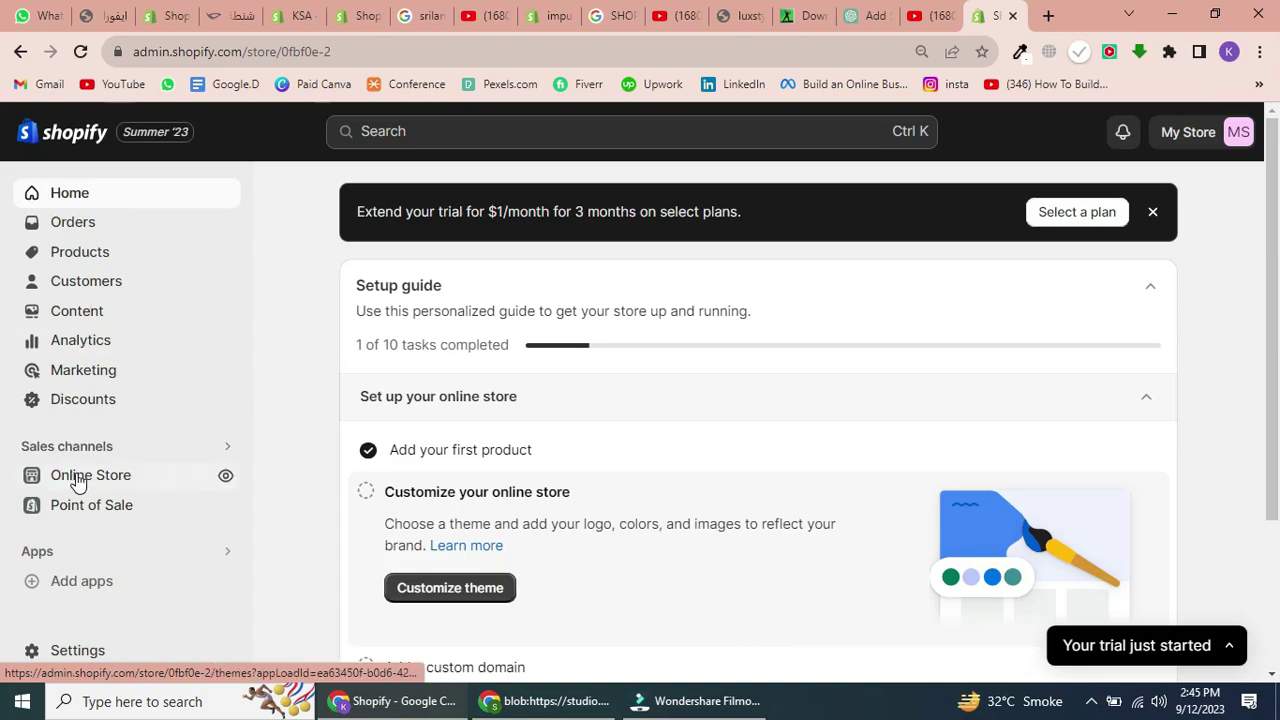
Customize the Dawn theme and bring up the Products templates, including Default product
left_click(78, 480)
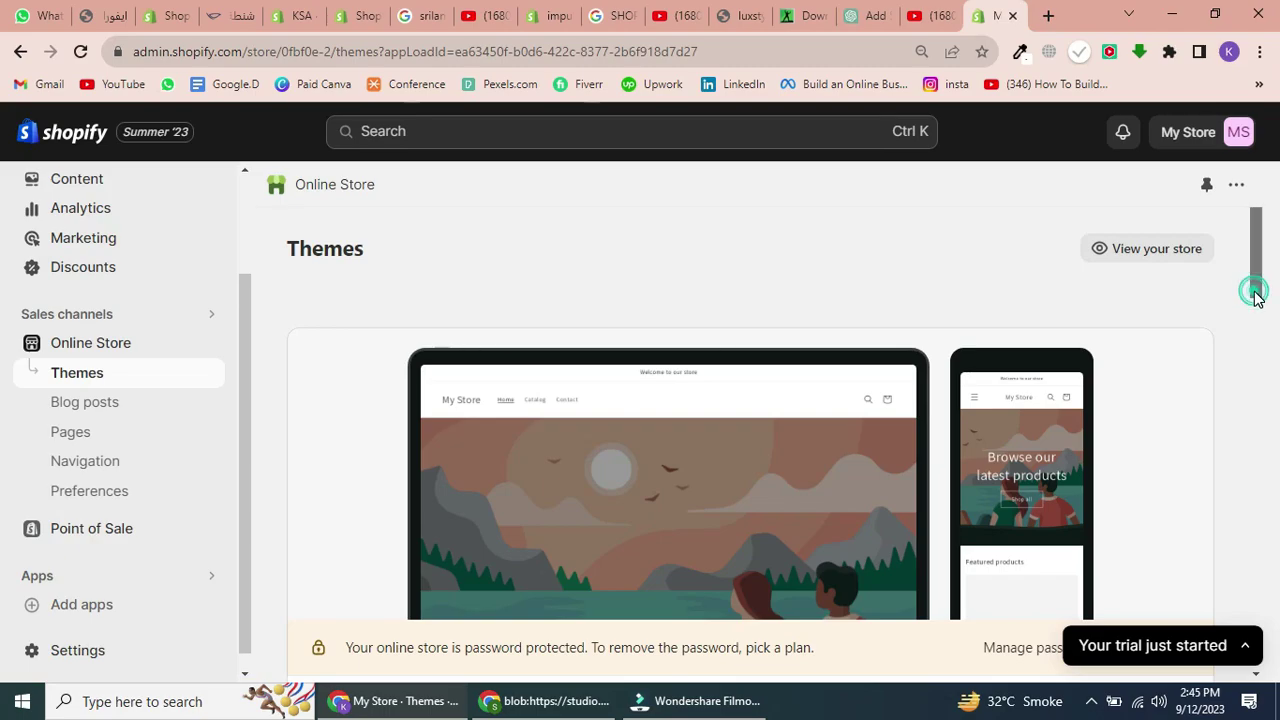
left_click_drag(1250, 290, 1243, 384)
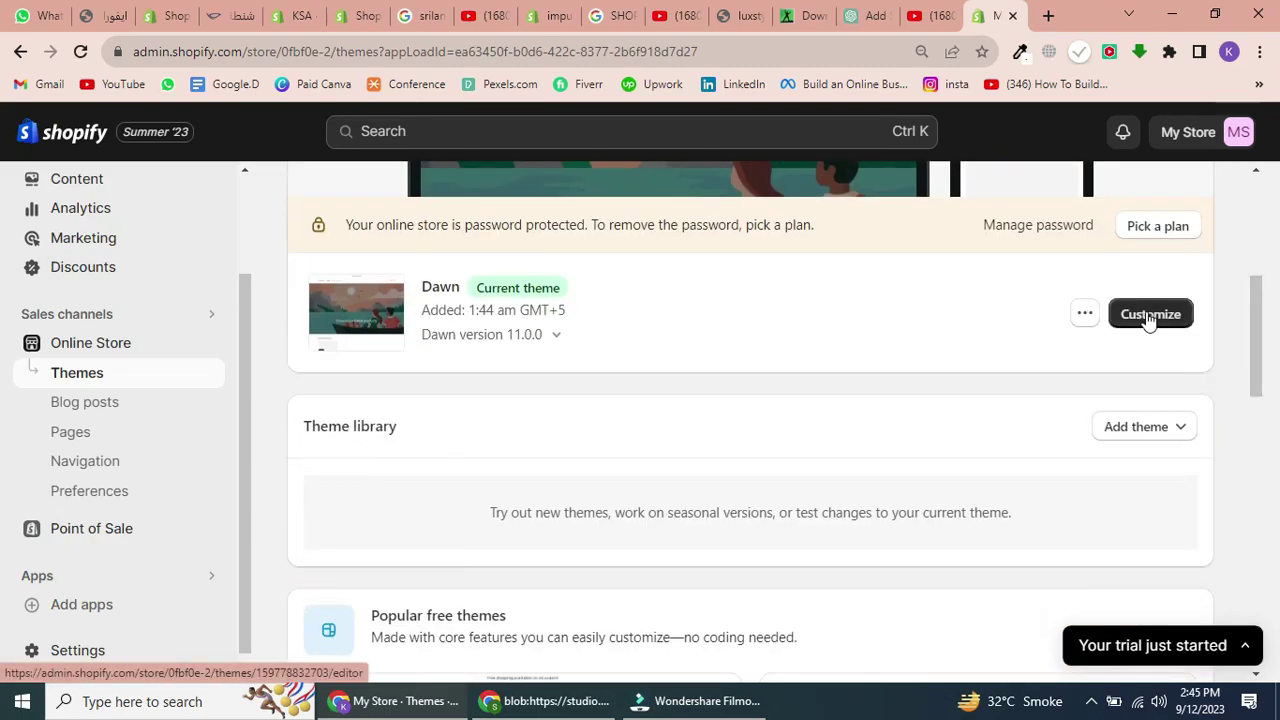
left_click(1158, 313)
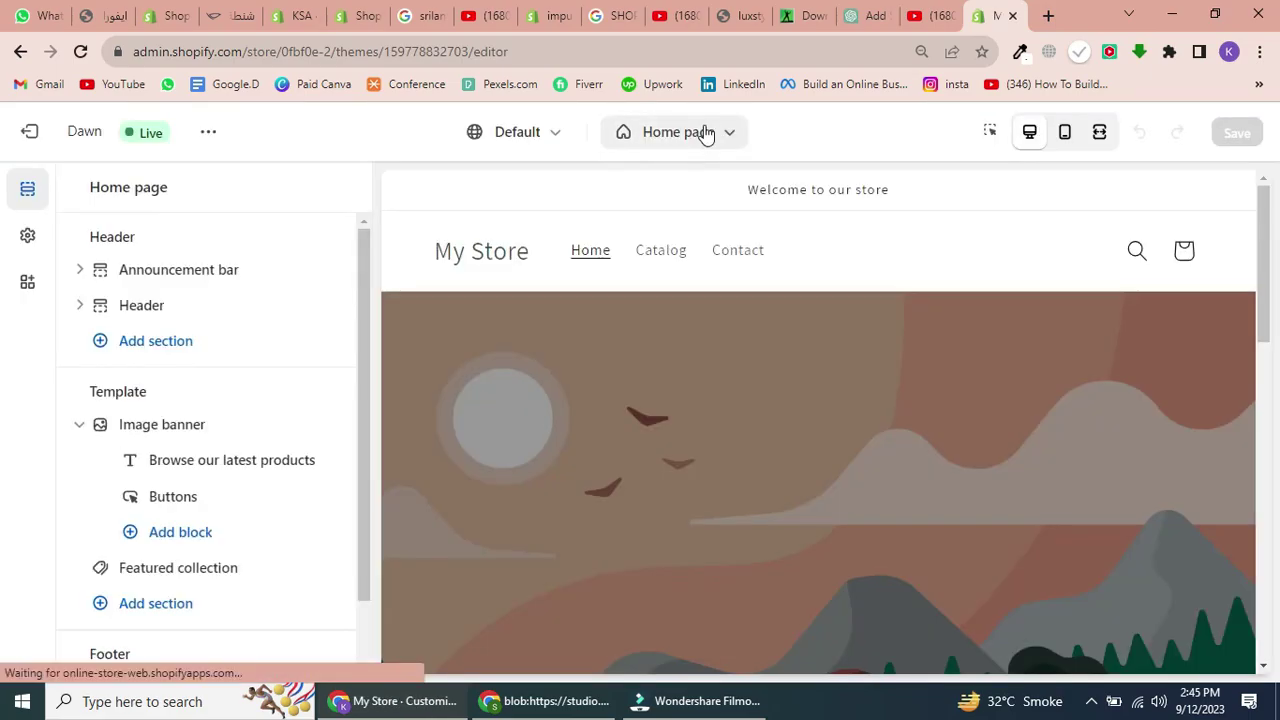
left_click(706, 133)
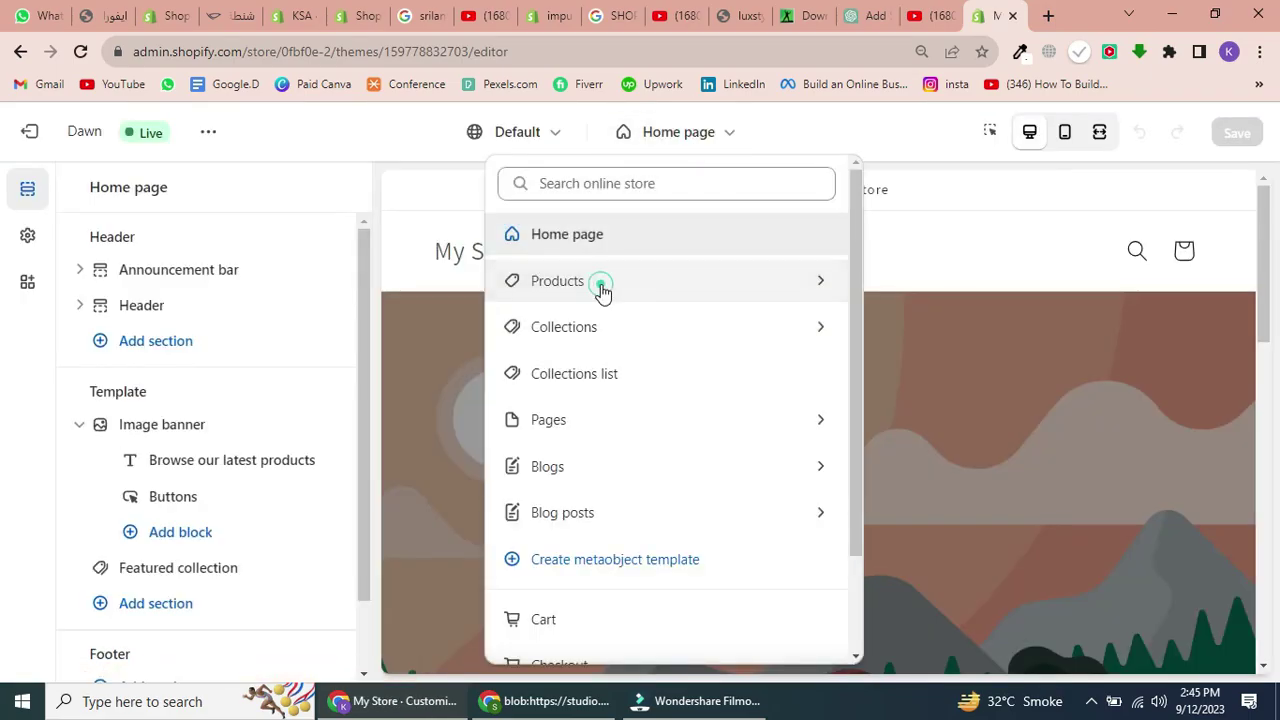
left_click(601, 285)
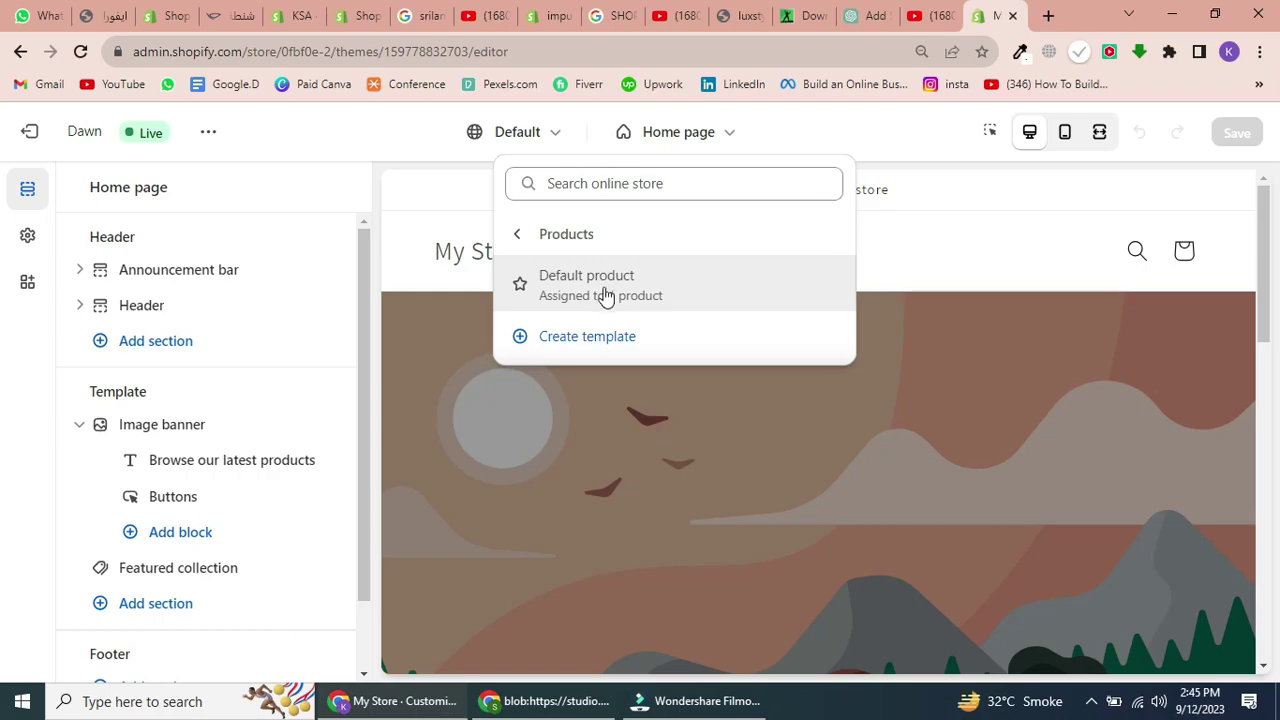
Add an Icon with text block to the Default product template with Vertical layout
left_click(603, 290)
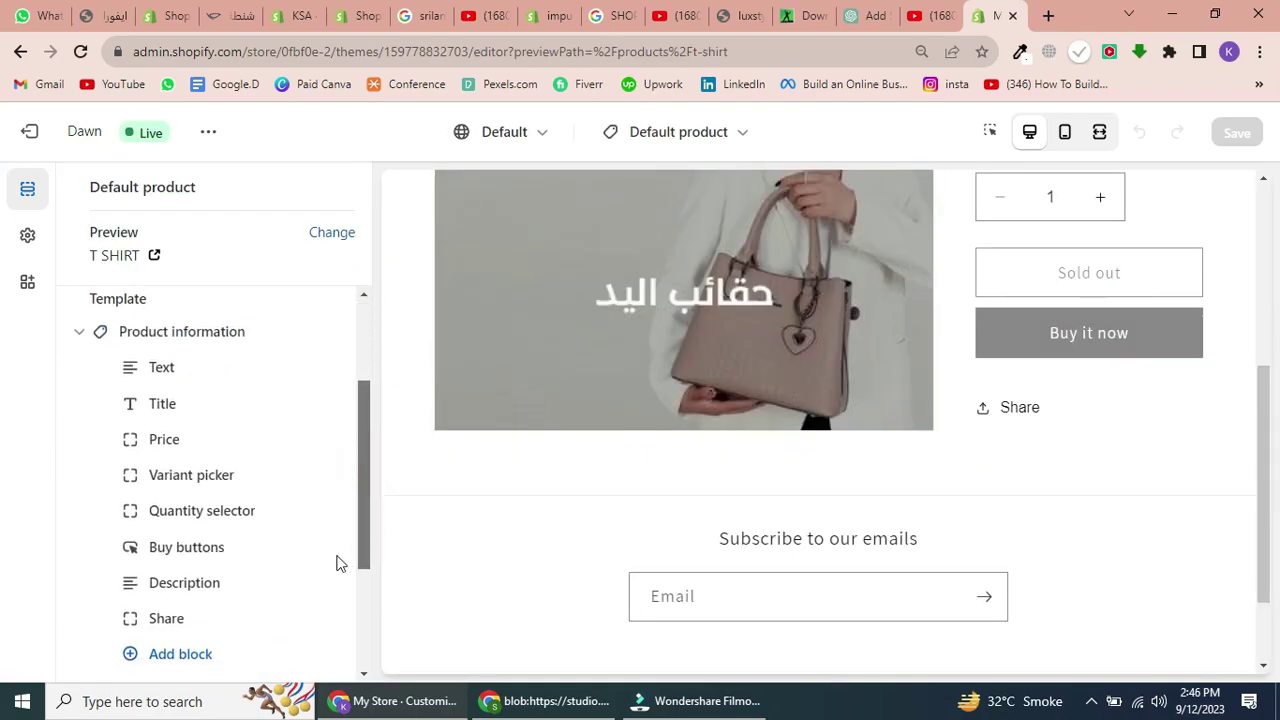
left_click_drag(366, 472, 314, 664)
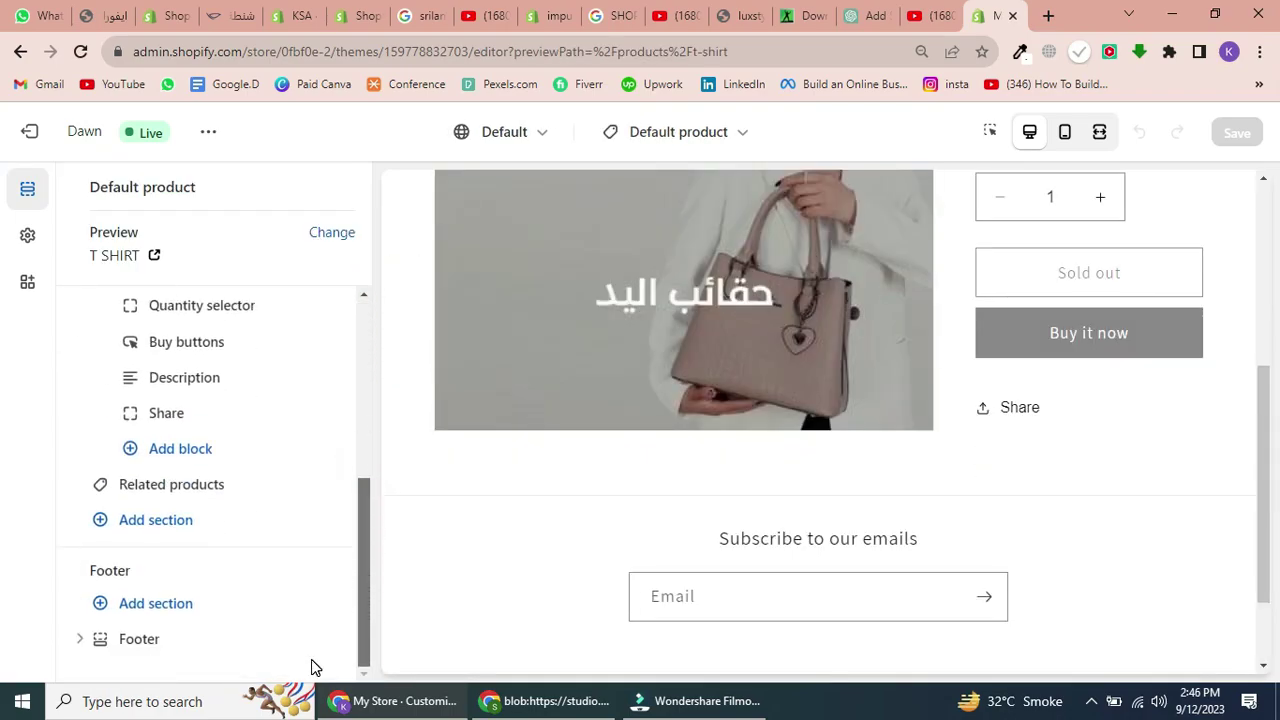
left_click(174, 452)
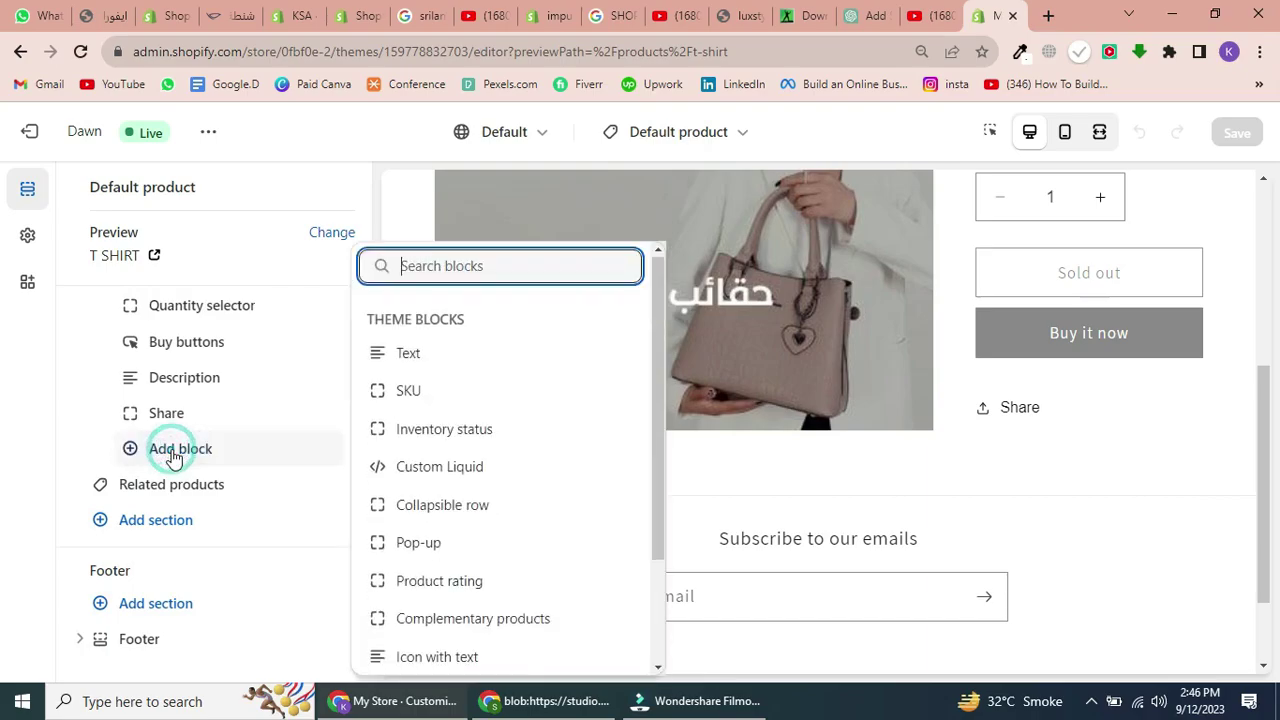
left_click(490, 657)
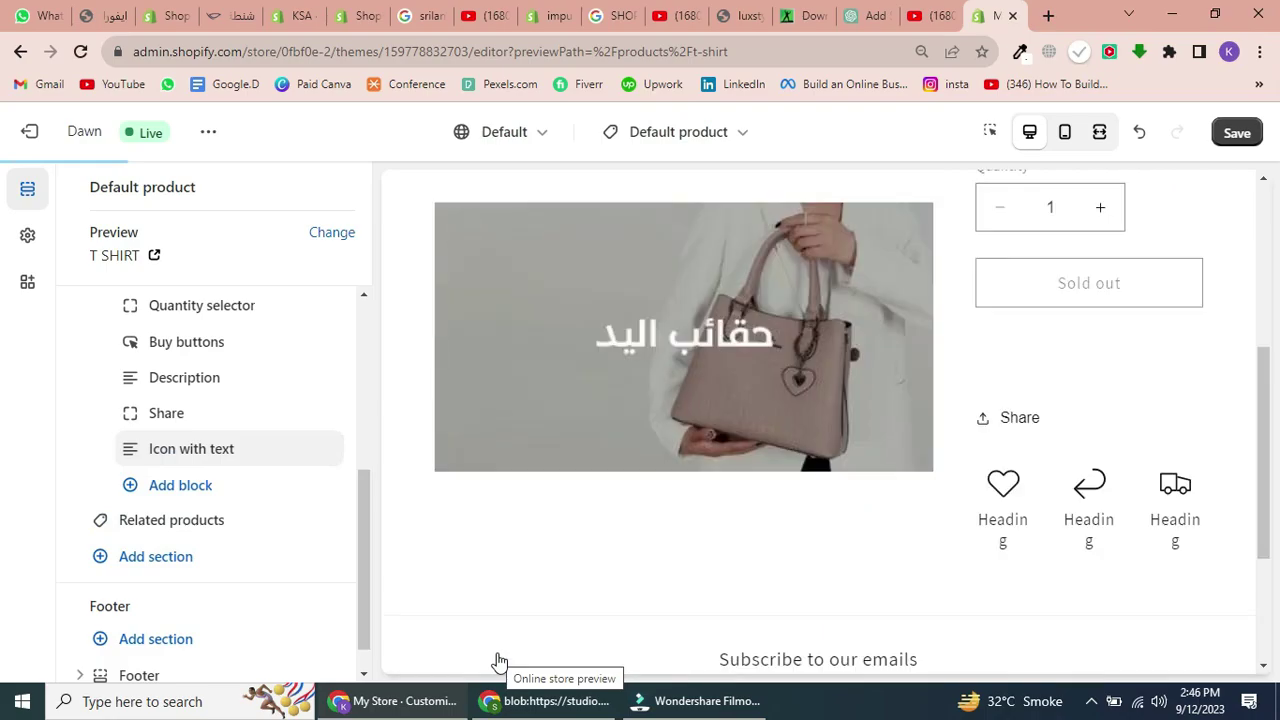
left_click(217, 452)
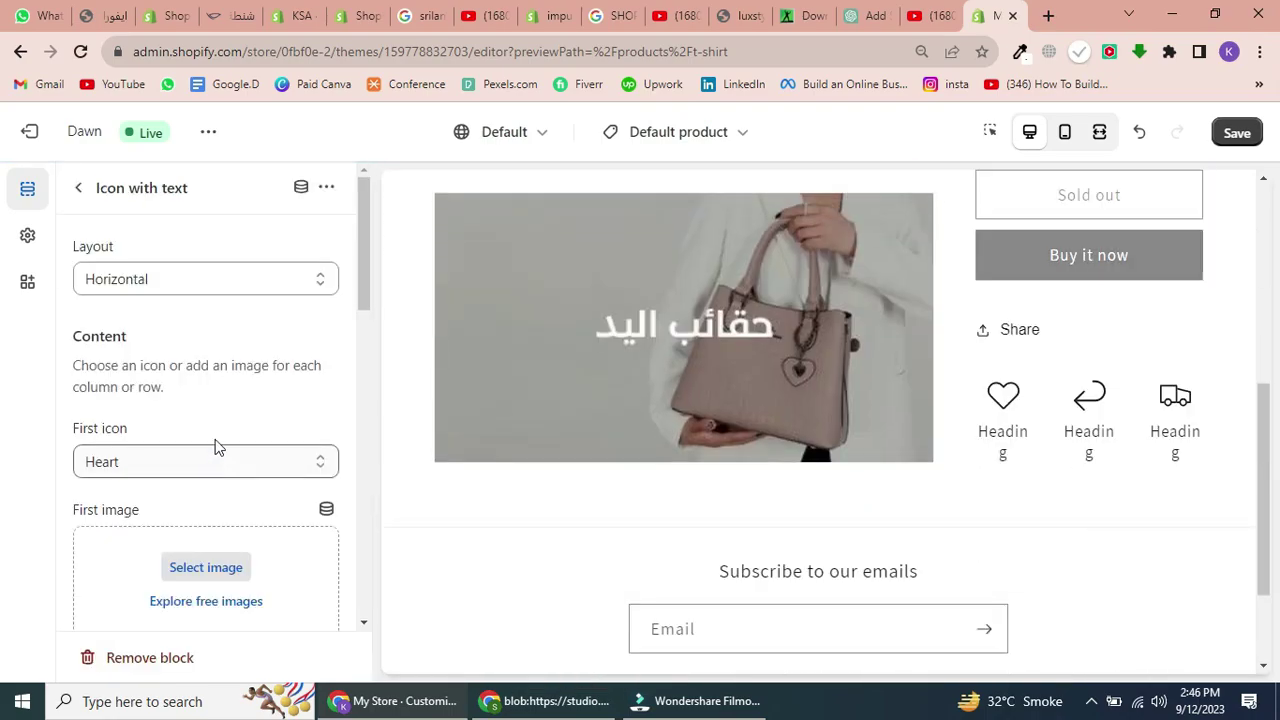
left_click(222, 279)
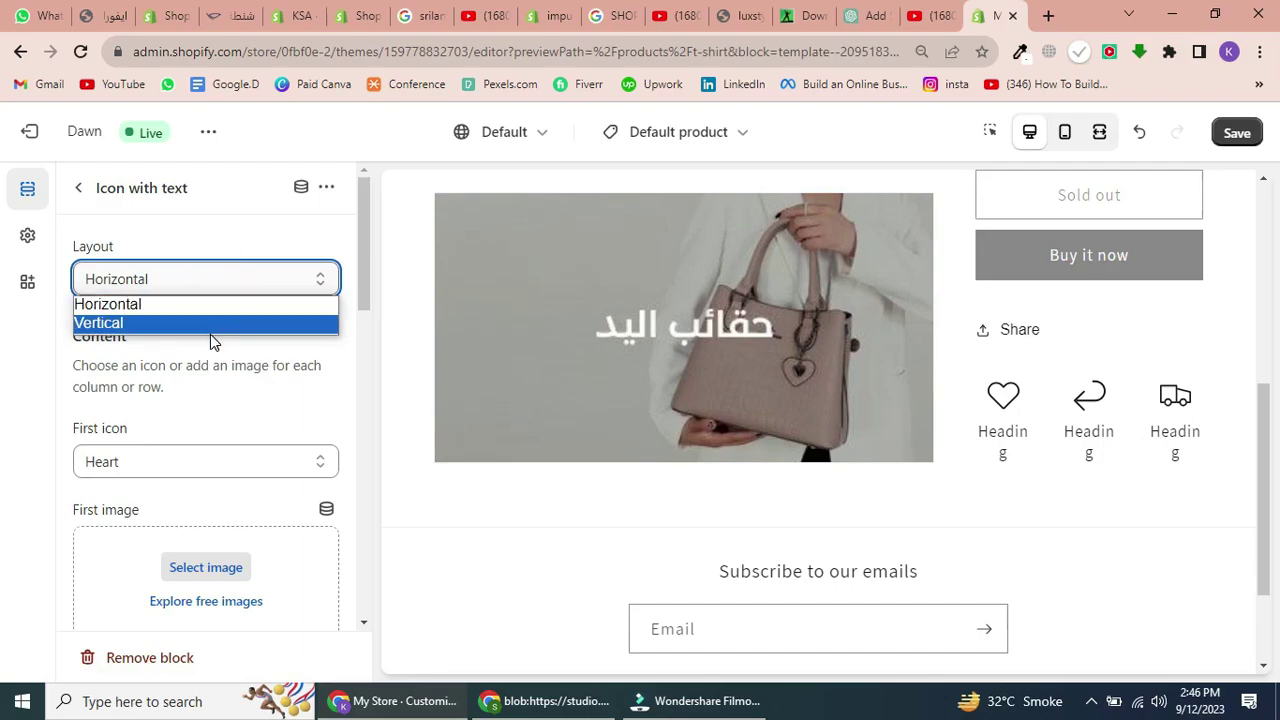
left_click(210, 323)
Clear the block's second and third headings, leaving only the heart heading, and save
left_click_drag(363, 294, 361, 488)
double_click(210, 485)
key("BackSpace")
scroll(222, 600, "down", 1)
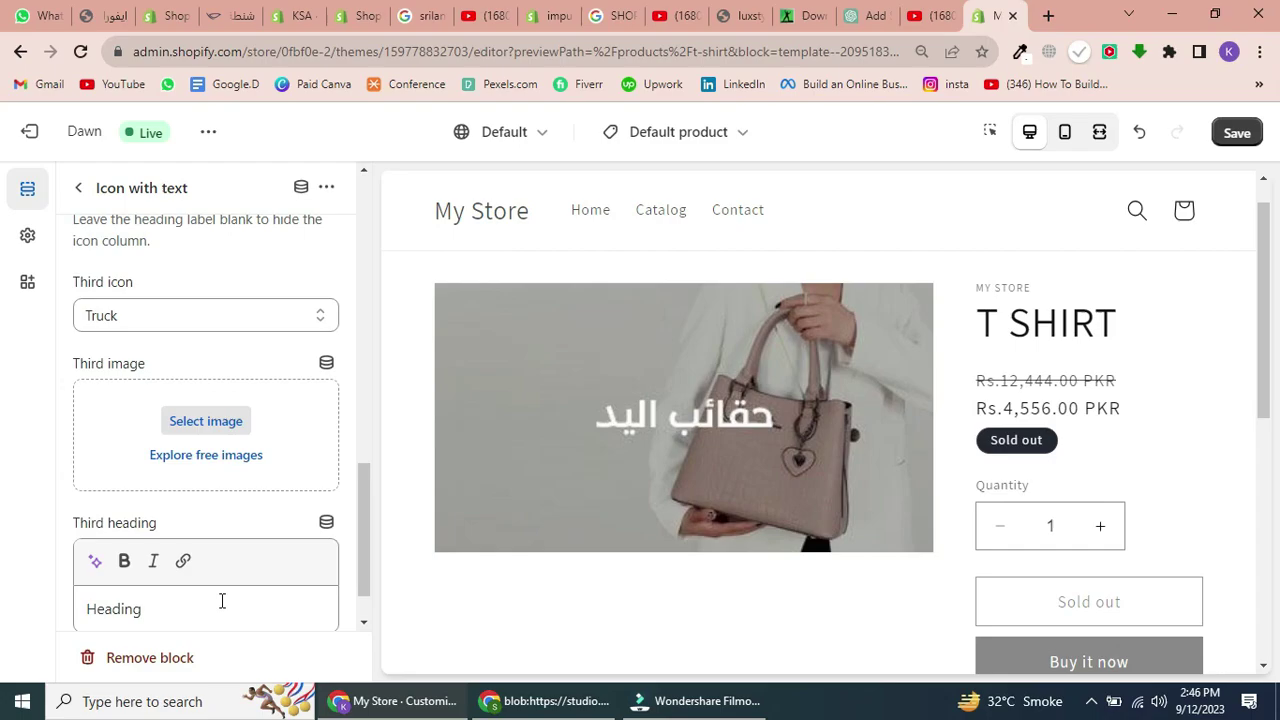
double_click(222, 600)
key("BackSpace")
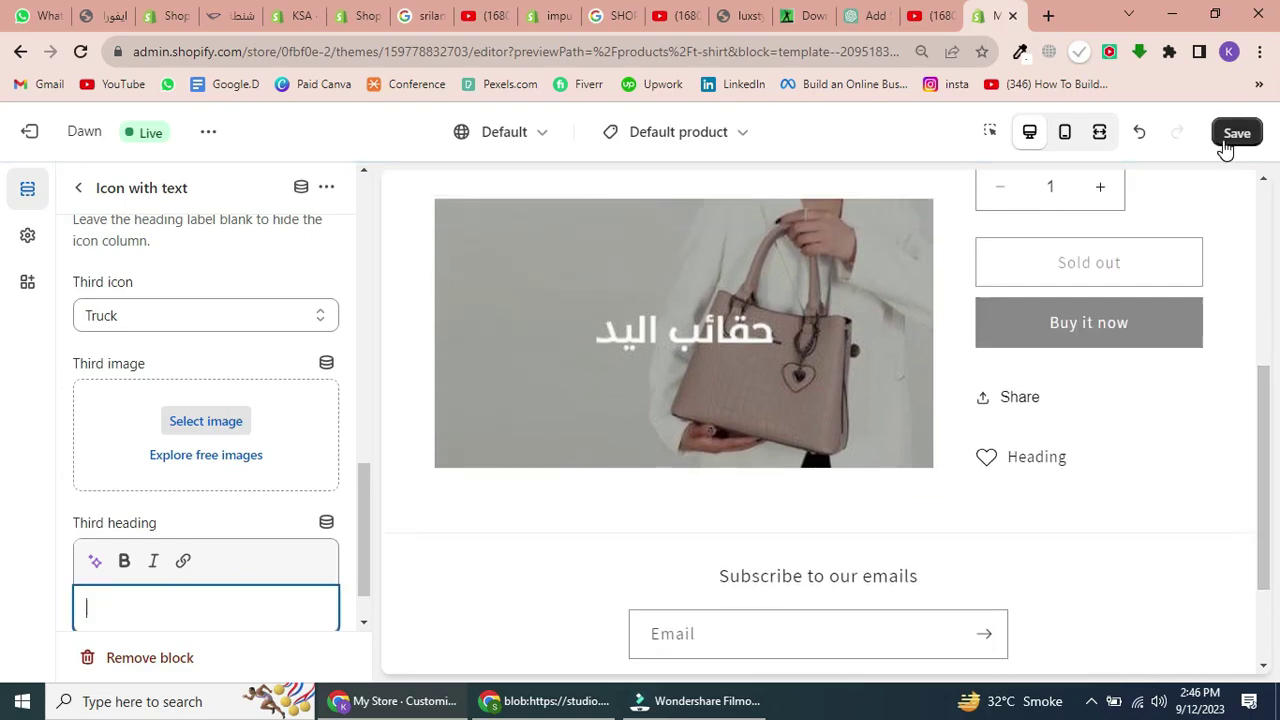
left_click(1225, 140)
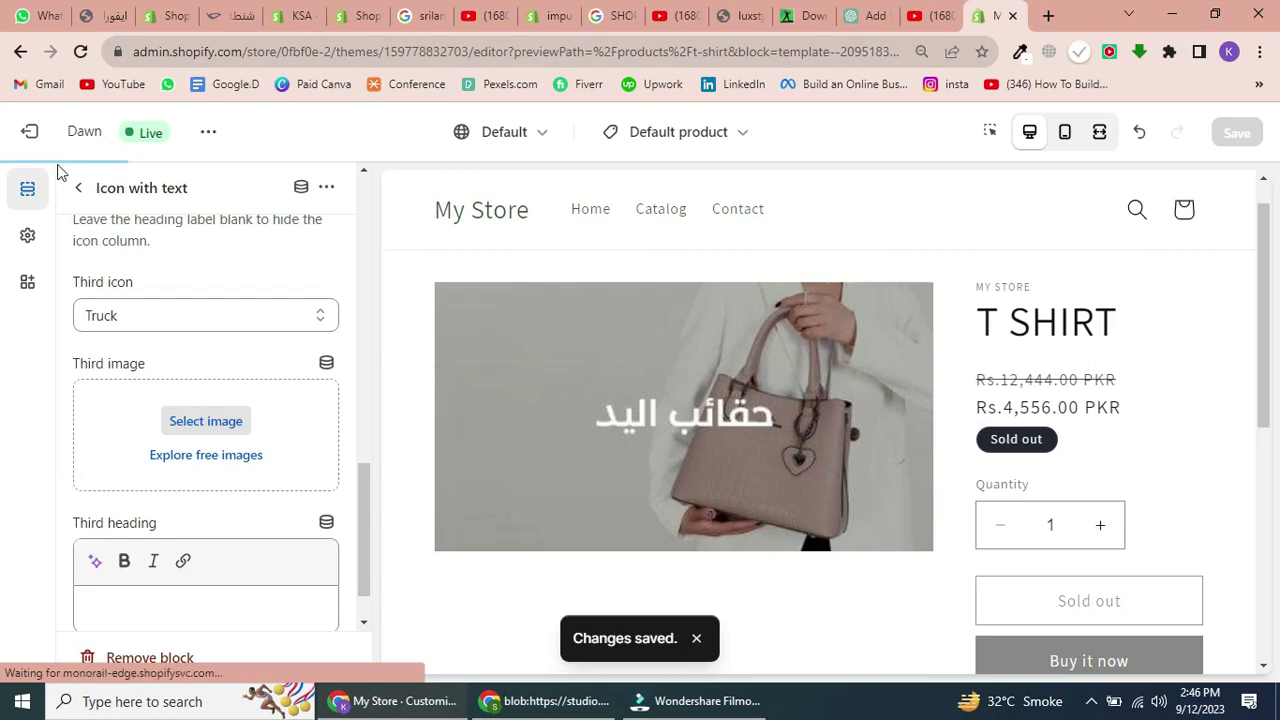
Add a Collapsible row block headed SIZE CHART and bring up its page selector
left_click(80, 187)
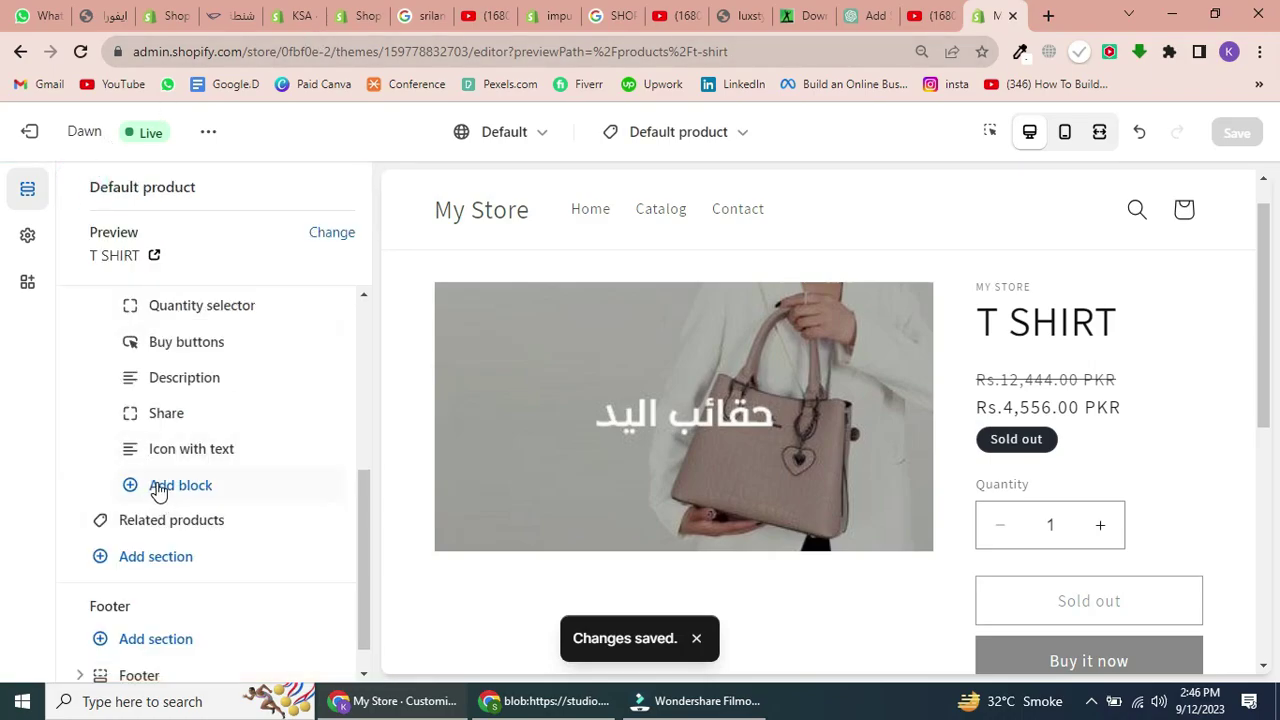
left_click(155, 489)
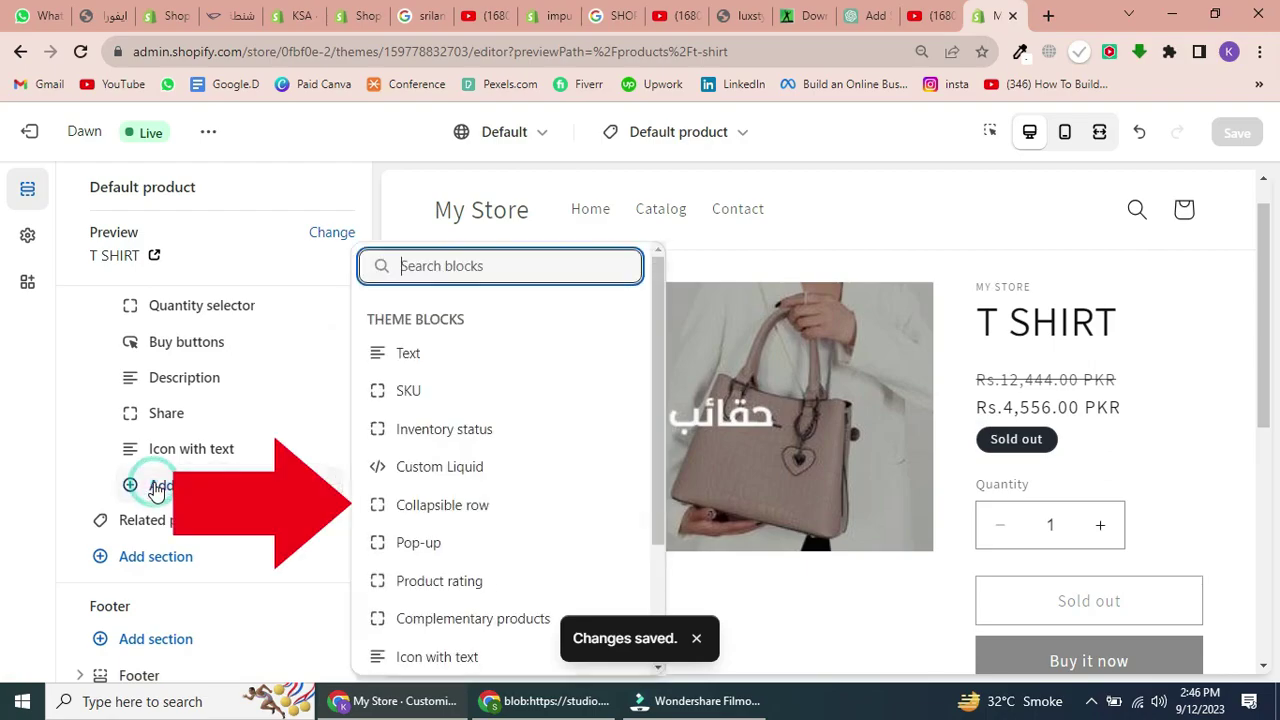
left_click(558, 514)
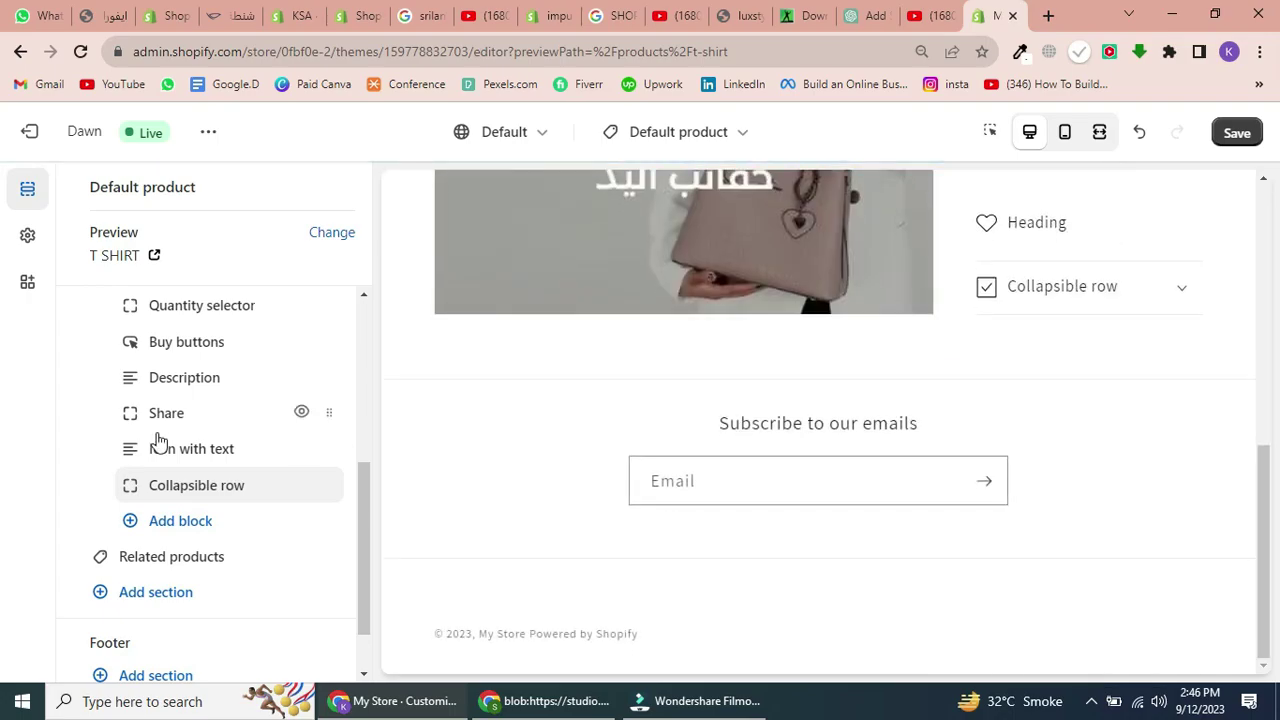
left_click(196, 485)
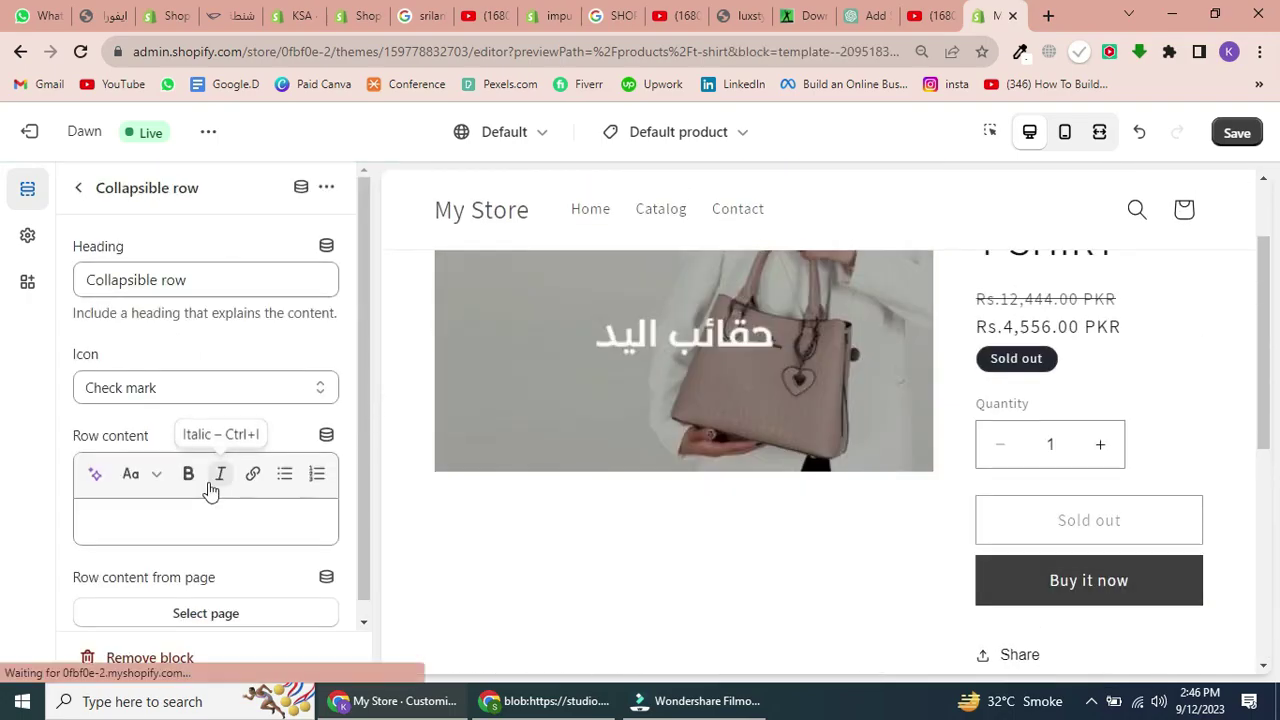
triple_click(176, 295)
type("SIZE ")
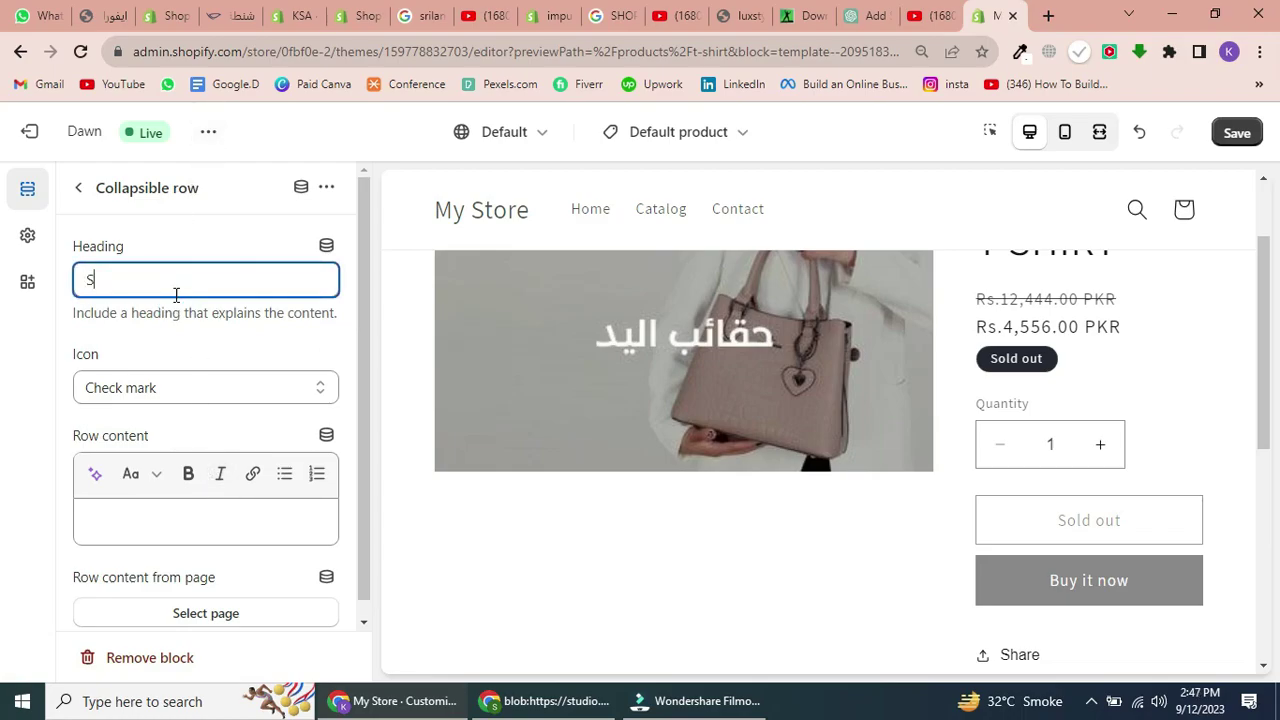
type("CH")
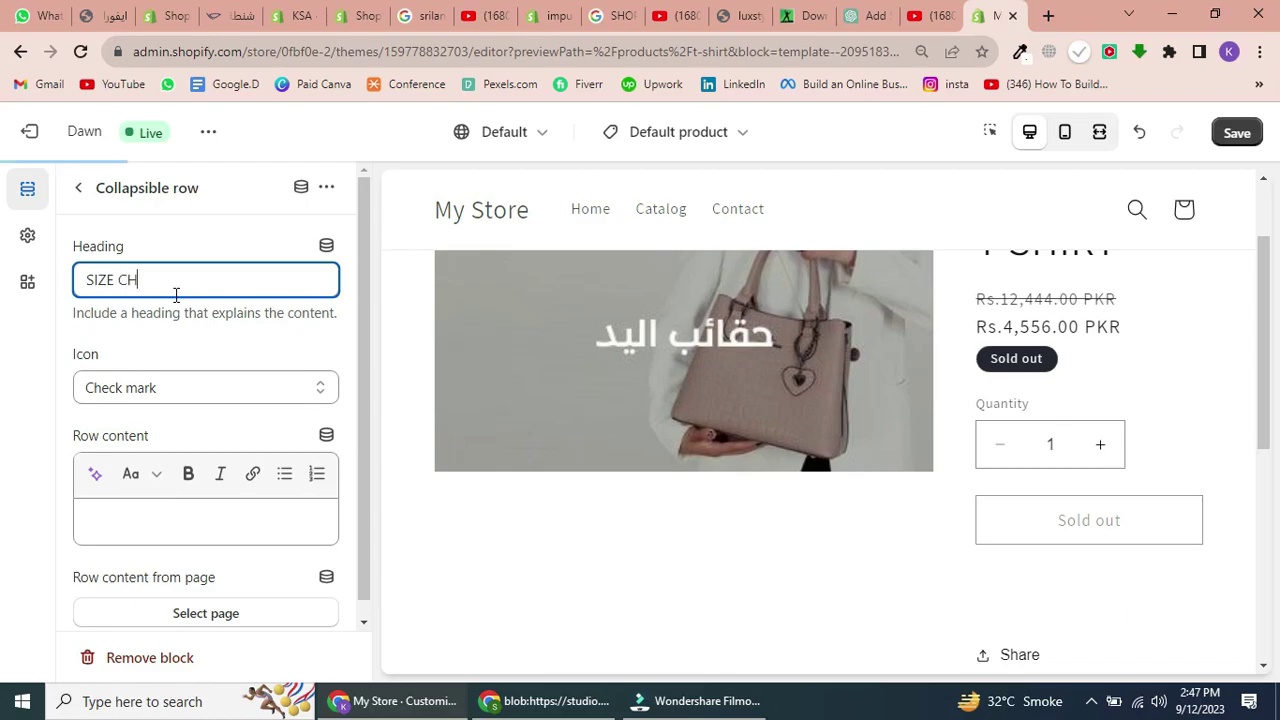
type("ART")
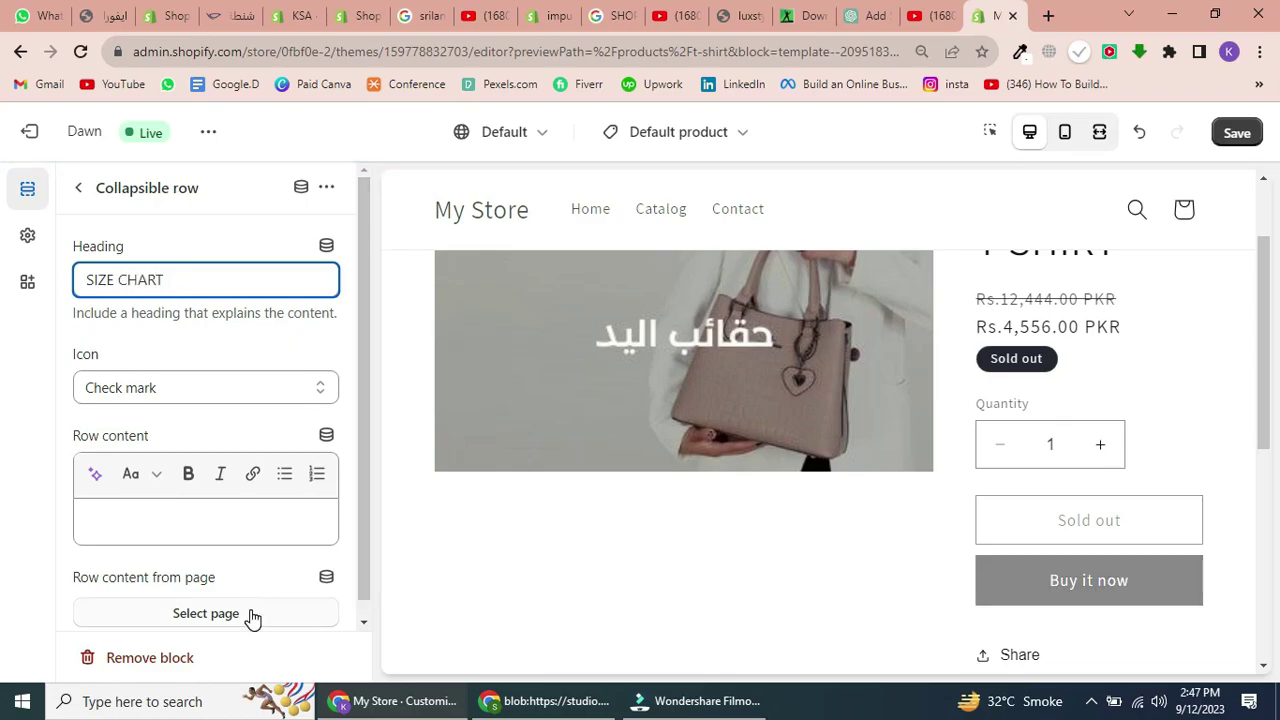
left_click(206, 613)
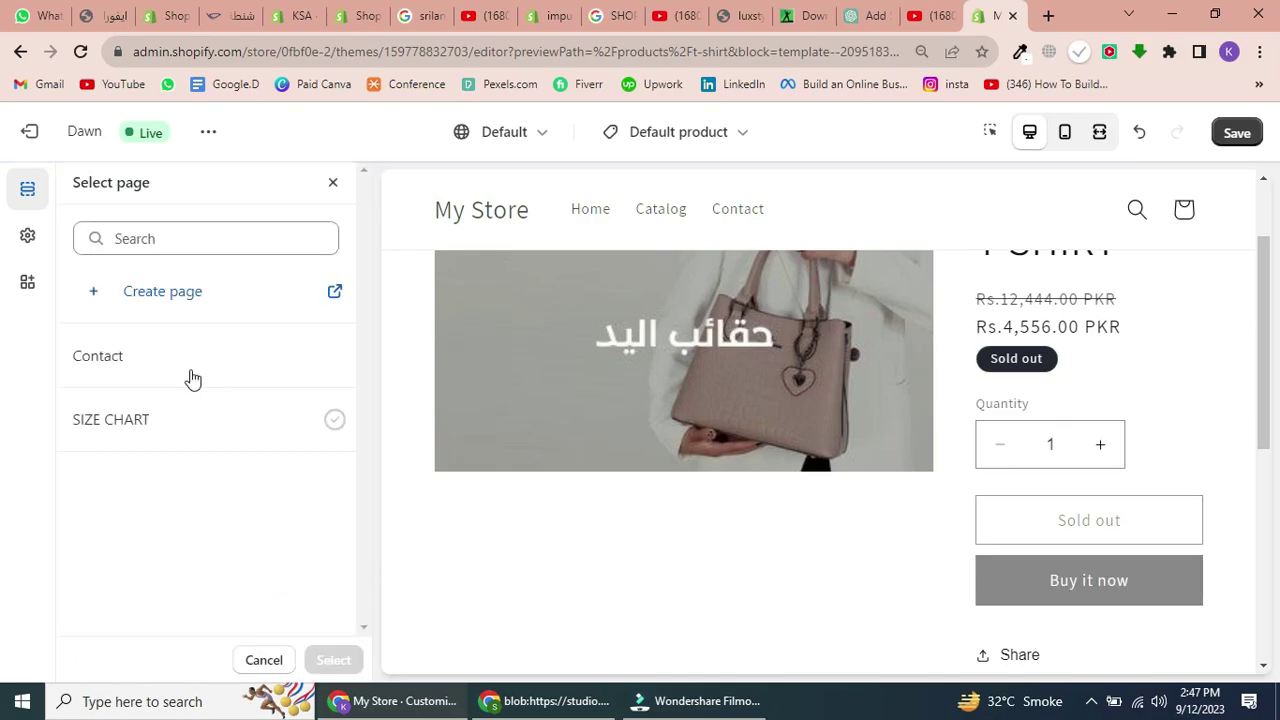
Use the SIZE CHART page as the row's content and save the template
left_click(213, 421)
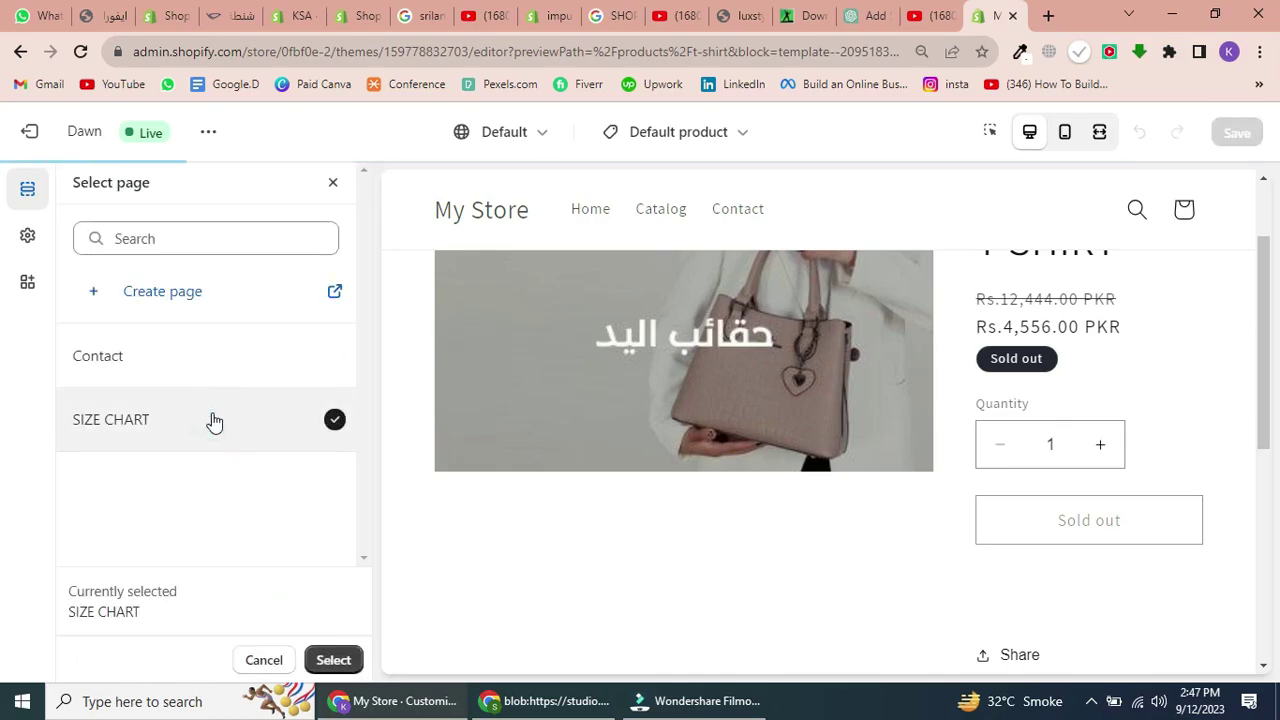
left_click(330, 664)
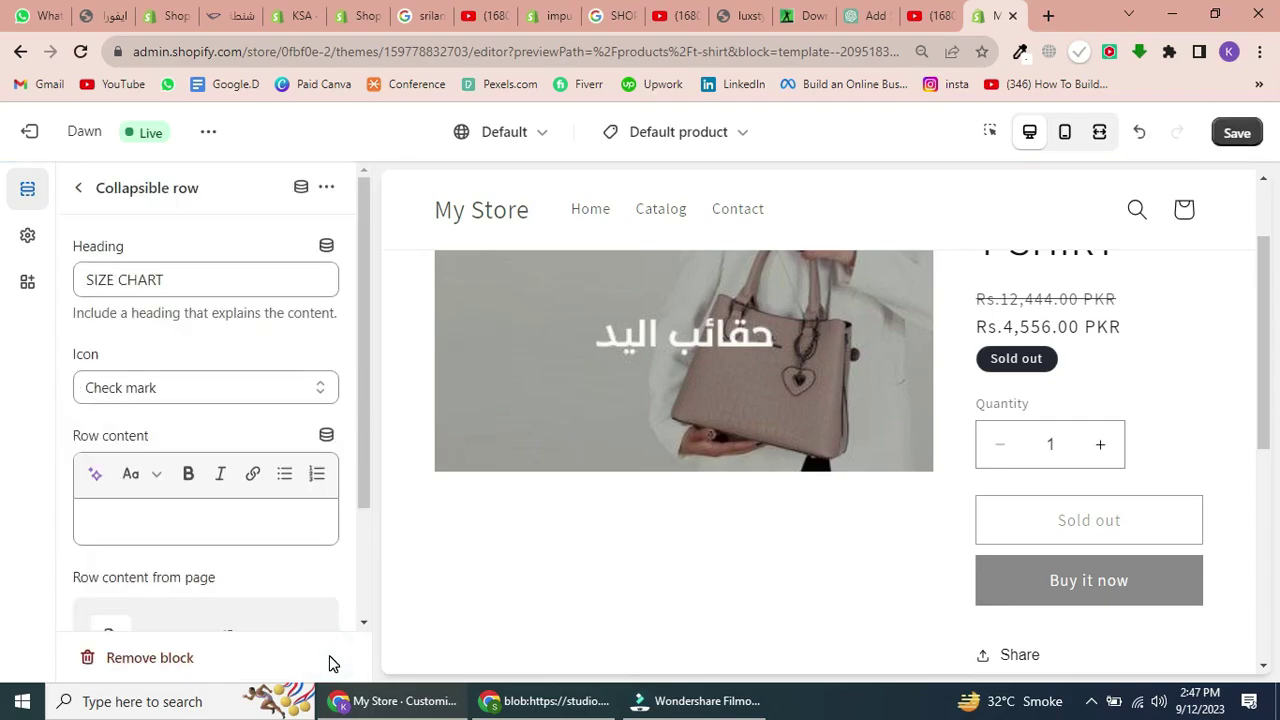
left_click(1233, 135)
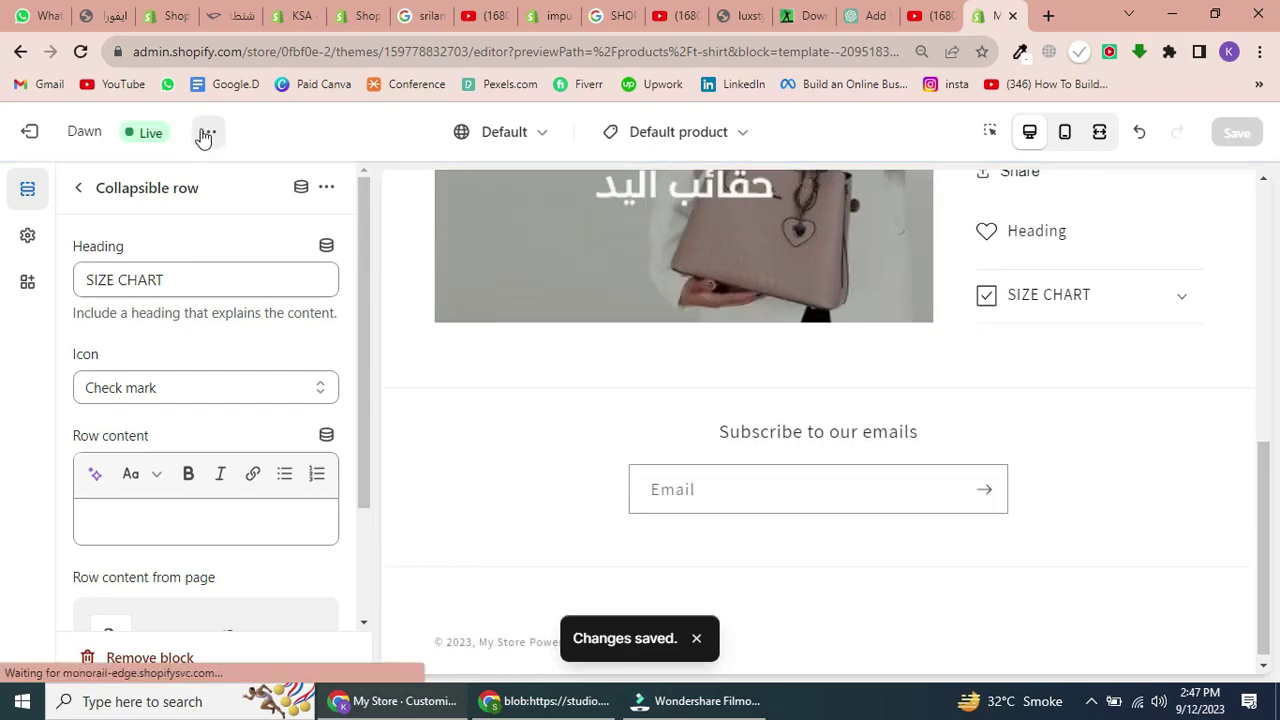
left_click(205, 134)
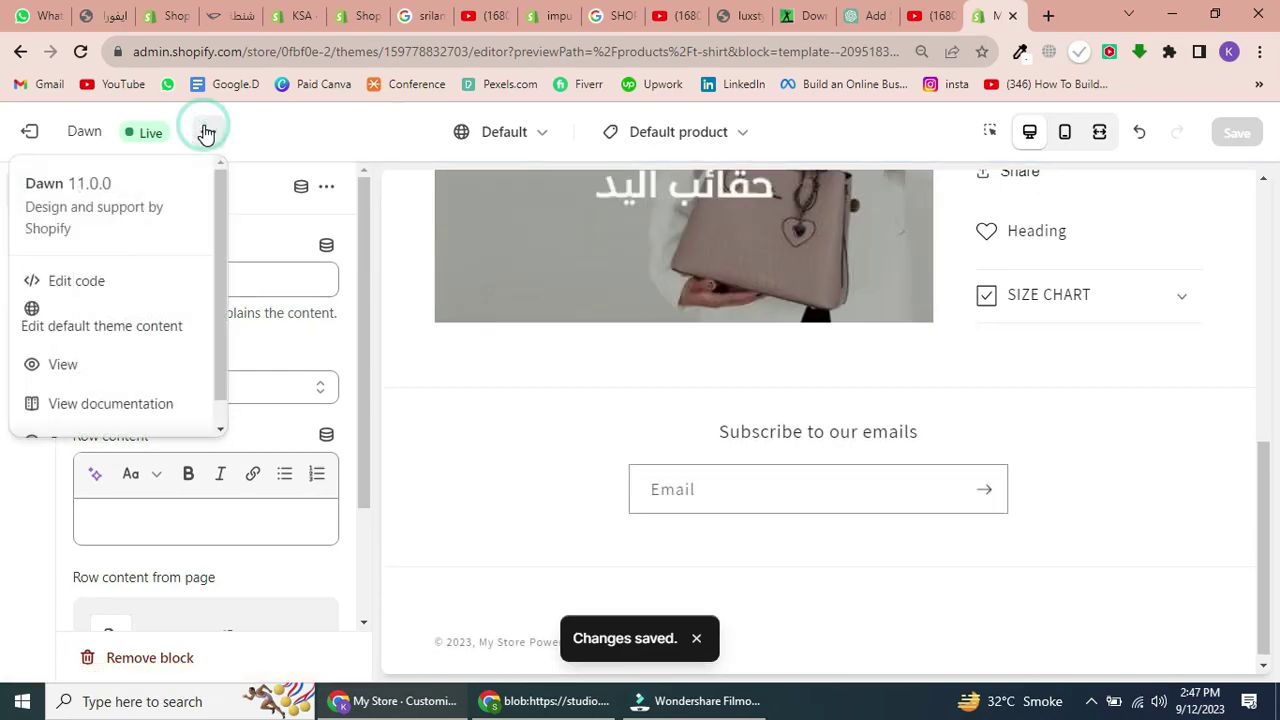
View the live T SHIRT page, expand SIZE CHART to its table, then minimize Chrome
left_click(135, 366)
left_click(1063, 425)
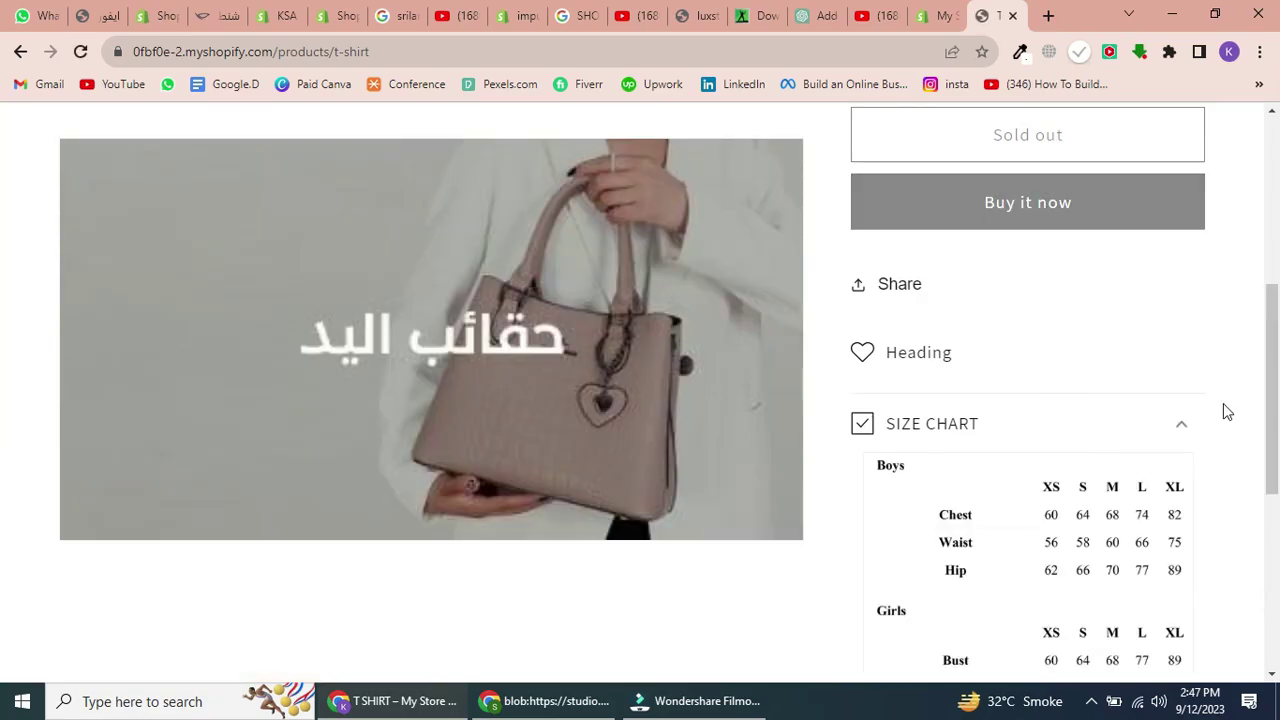
left_click_drag(1273, 410, 1274, 477)
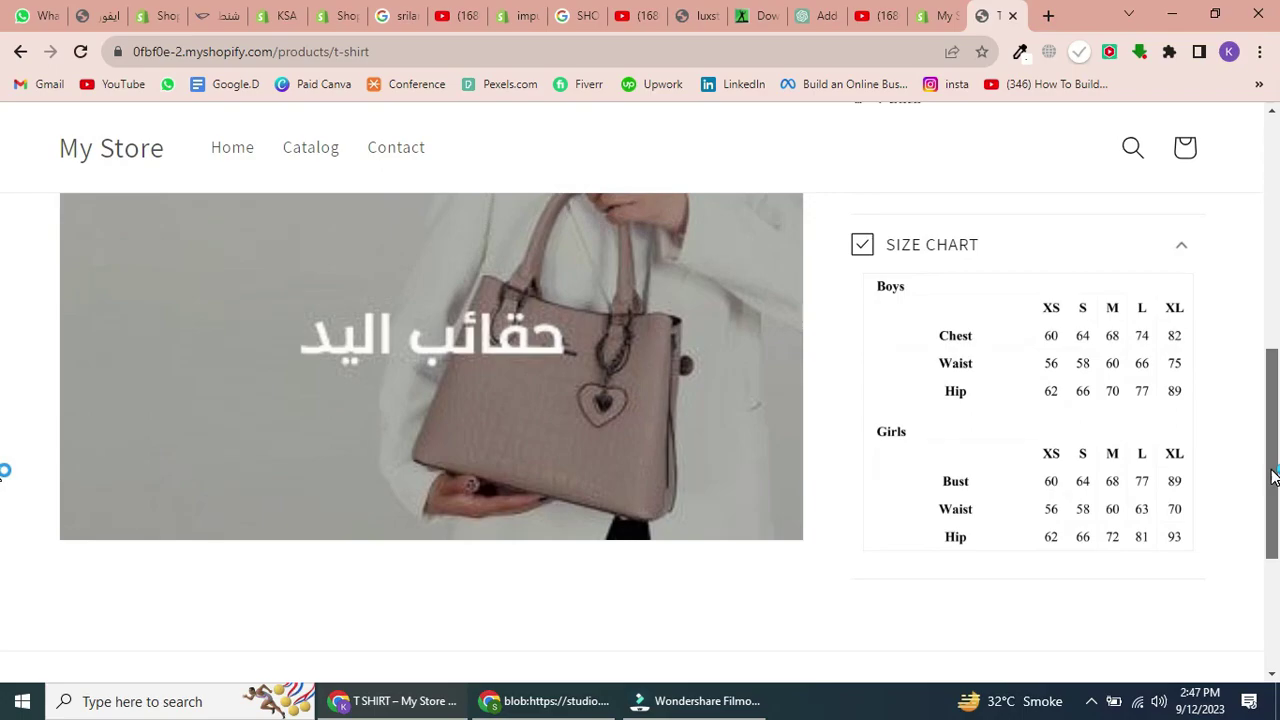
mouse_move(1274, 477)
left_mouse_down()
mouse_move(1275, 523)
mouse_move(1257, 451)
left_mouse_up()
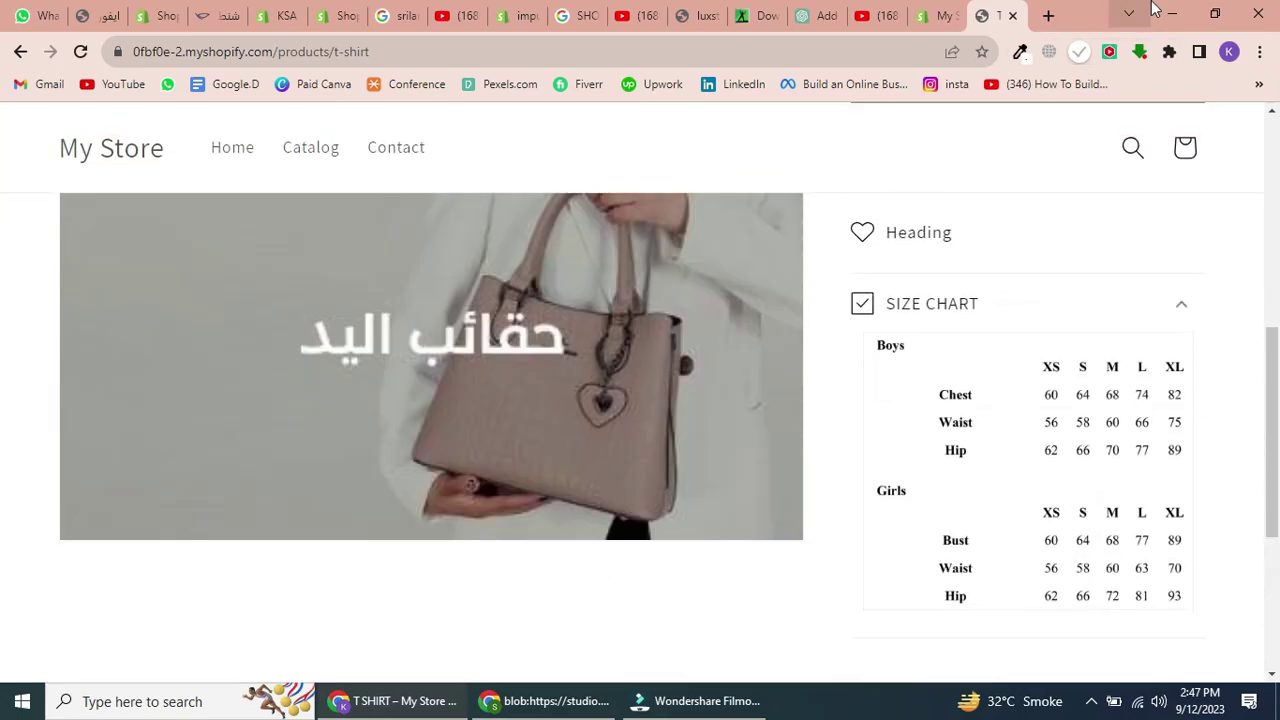
left_click(1160, 12)
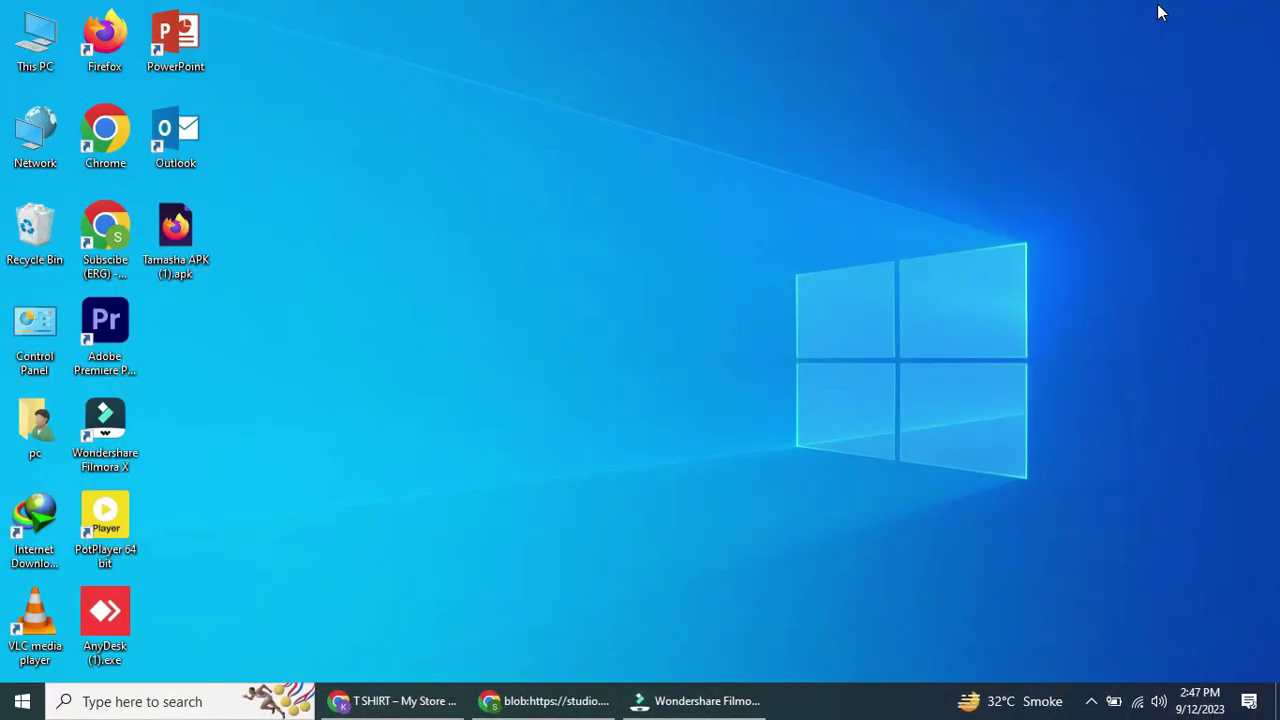